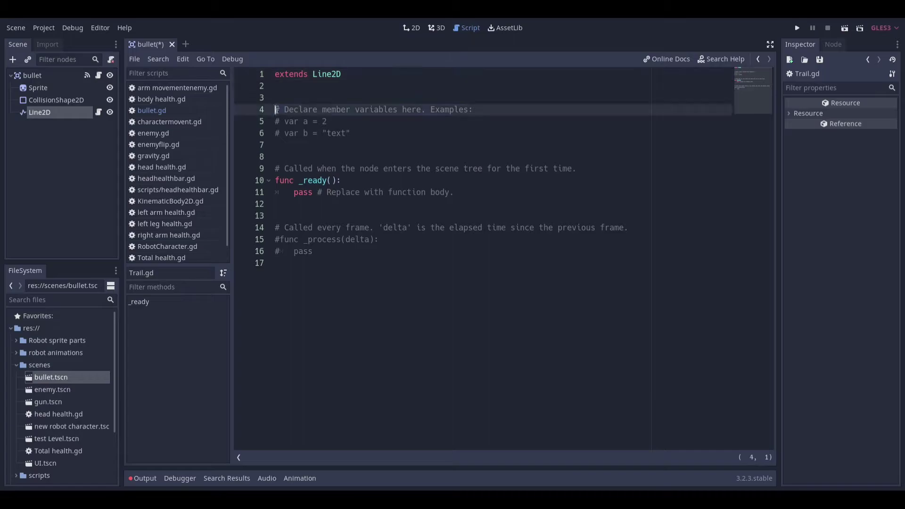
Step: Declare export var length = 5 and var point = Vector2() in Trail.gd
type("xport var lenght")
key("BackSpace")
key("BackSpace")
type("th = 5")
key("Return")
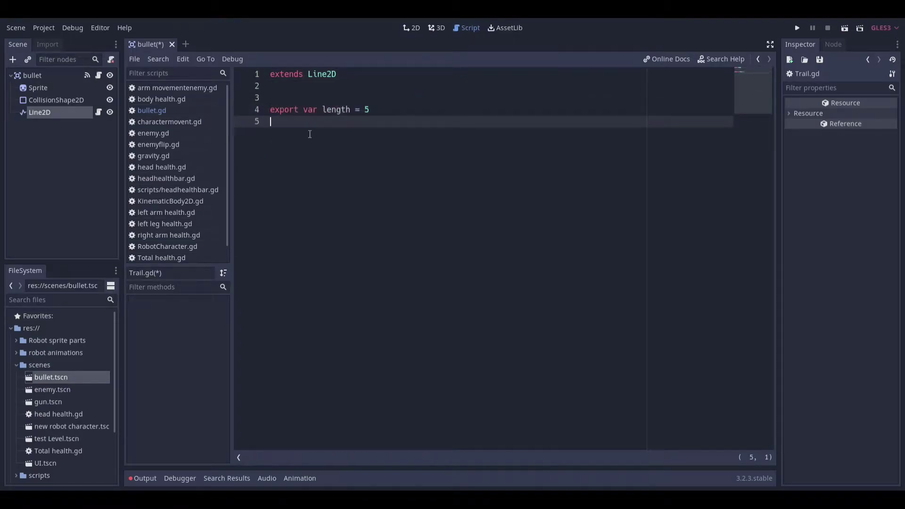
type("var point = vector2()")
key("BackSpace")
key("BackSpace")
key("BackSpace")
type("Vector2()")
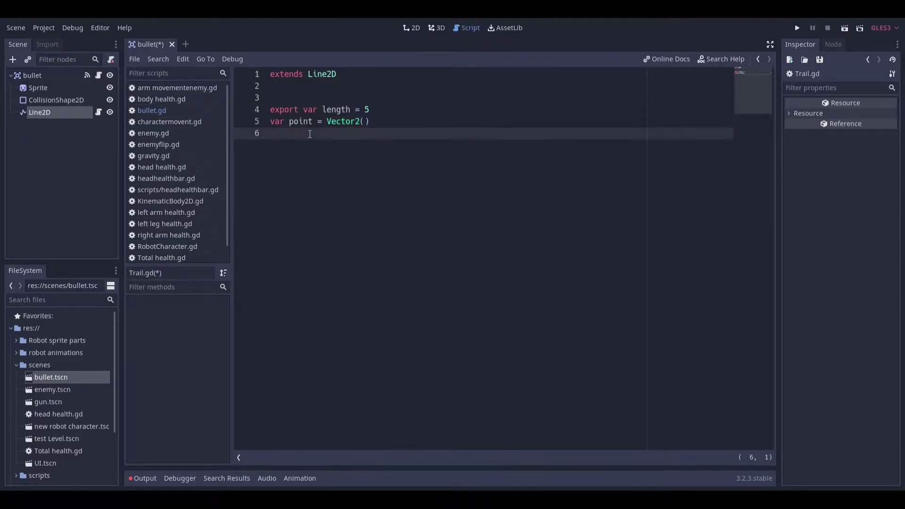
Step: Write _physics_process to reset position and rotation, then add_point the parent's global position
key("Return")
key("Return")
type("func _physics_process(delta):")
key("Return")
type("global_position = Vector2(")
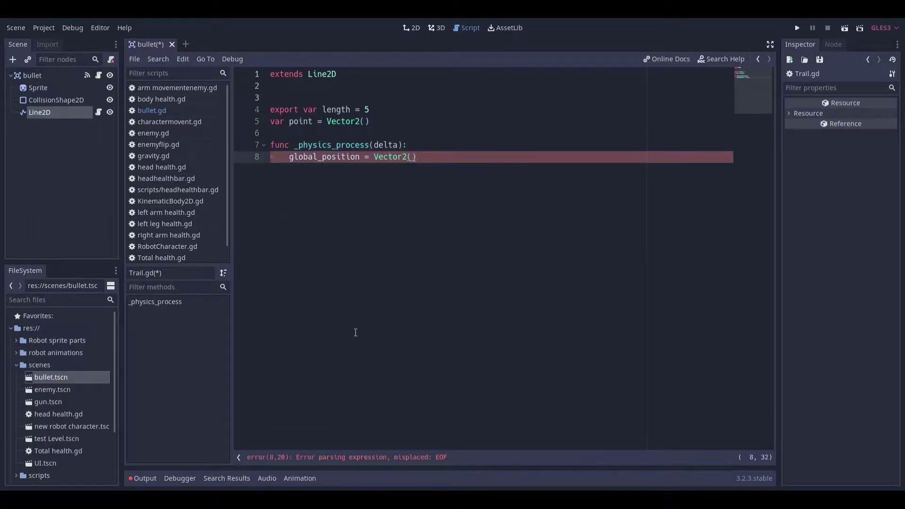
type("0, 0)")
key("Return")
type("= 0")
key("Return")
key("BackSpace")
key("BackSpace")
key("BackSpace")
type("point =")
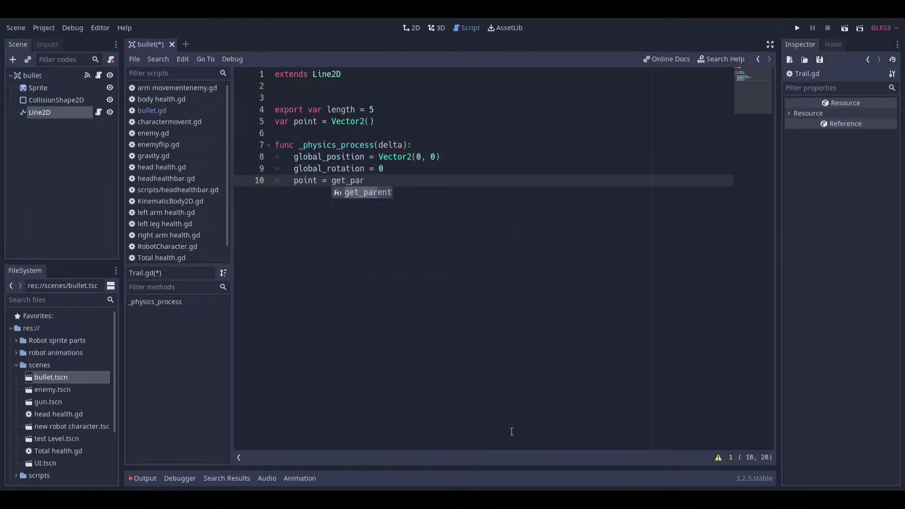
type("get_parent().global_position")
key("Return")
type("add_point(point)")
Step: Begin a while loop that removes points while get_point_count() > length
key("Return")
type("while get_point_count() >")
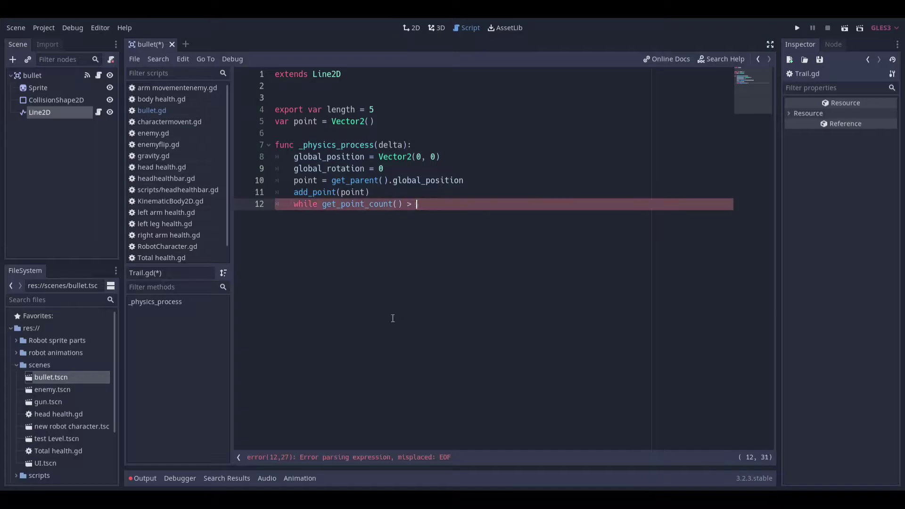
type(" length:")
key("Return")
type("remove")
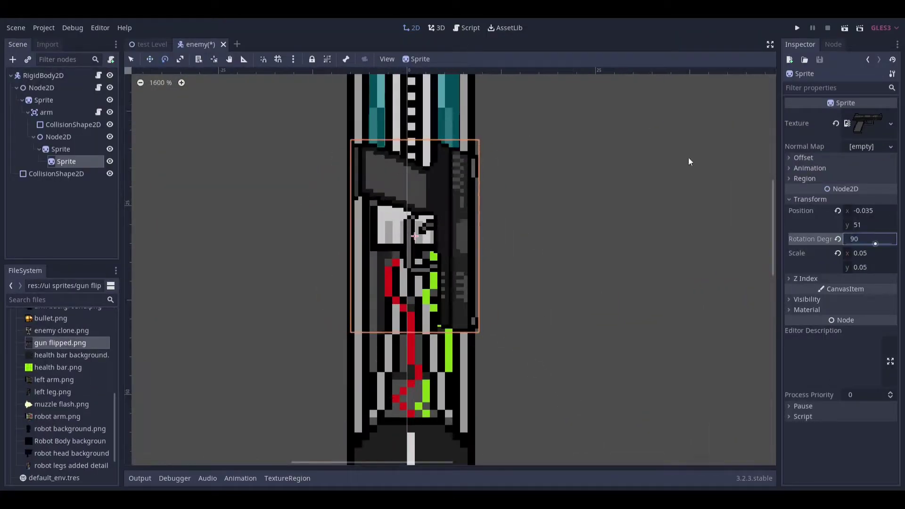
Step: Make the enemy root a KinematicBody2D named kinematicbody and save the bullet copy as enemybullet.tscn
left_click(77, 78)
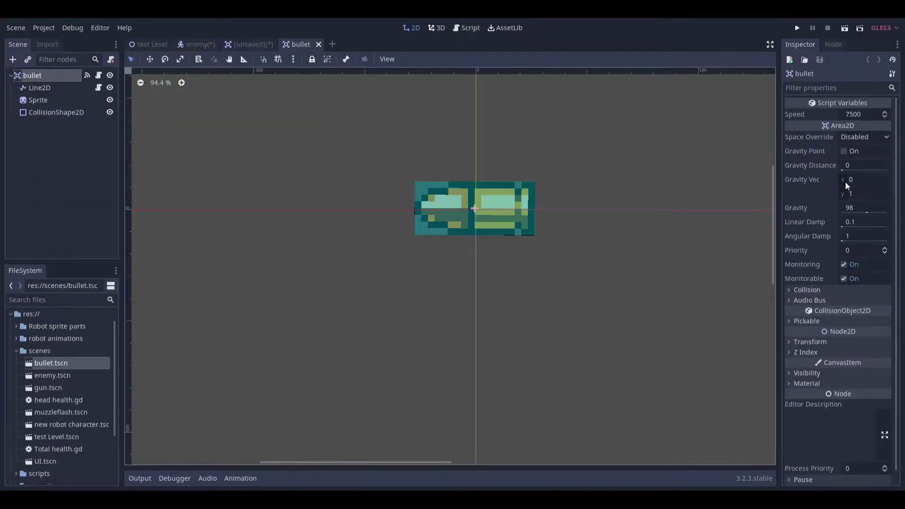
left_click(814, 343)
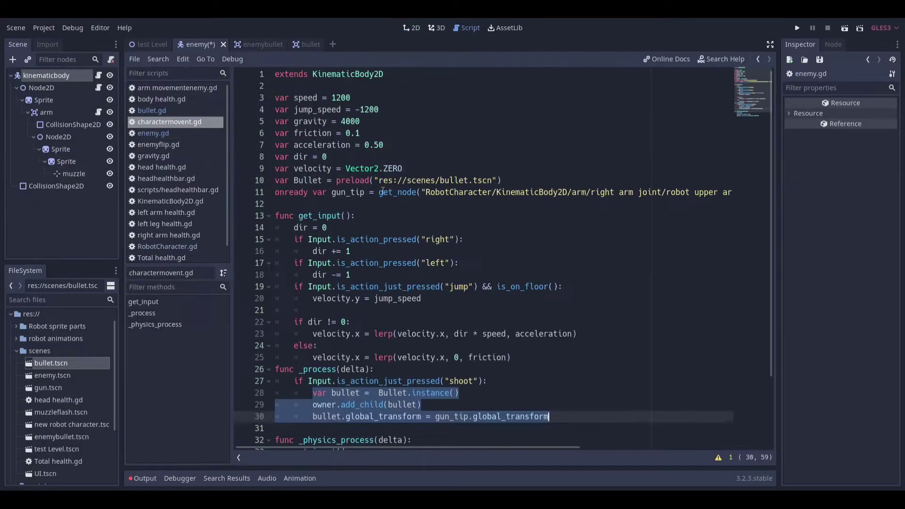
Step: Preload res://scenes/enemybullet.tscn as Bullet and create a bullet with Bullet.instance()
type("preload")
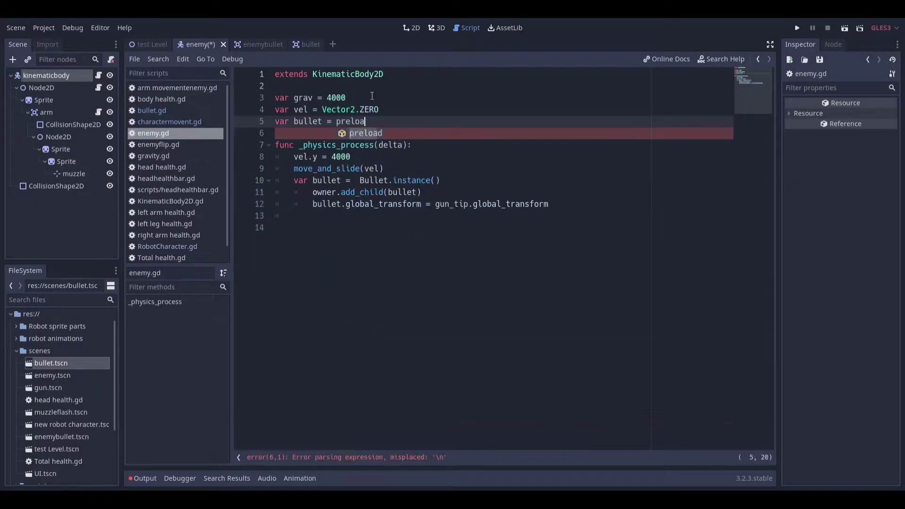
key("Return")
type("scenes/enemybulle")
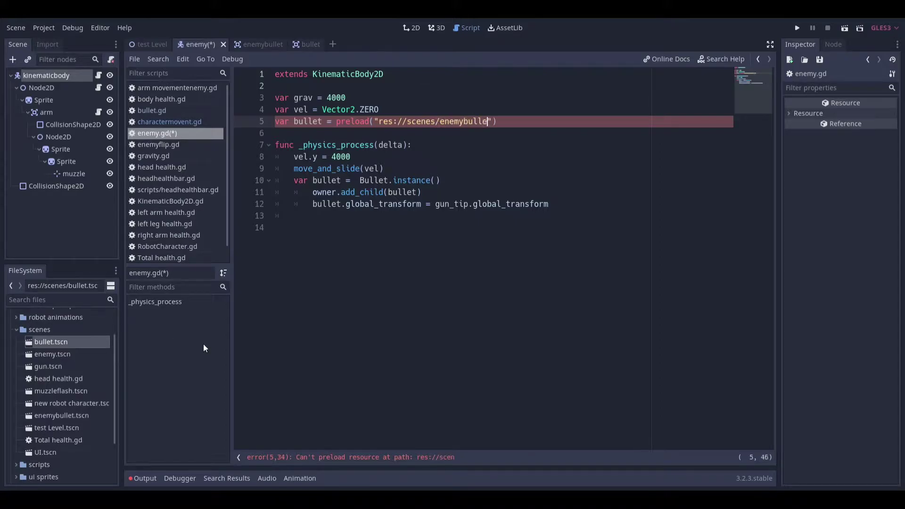
type("t.tscn")
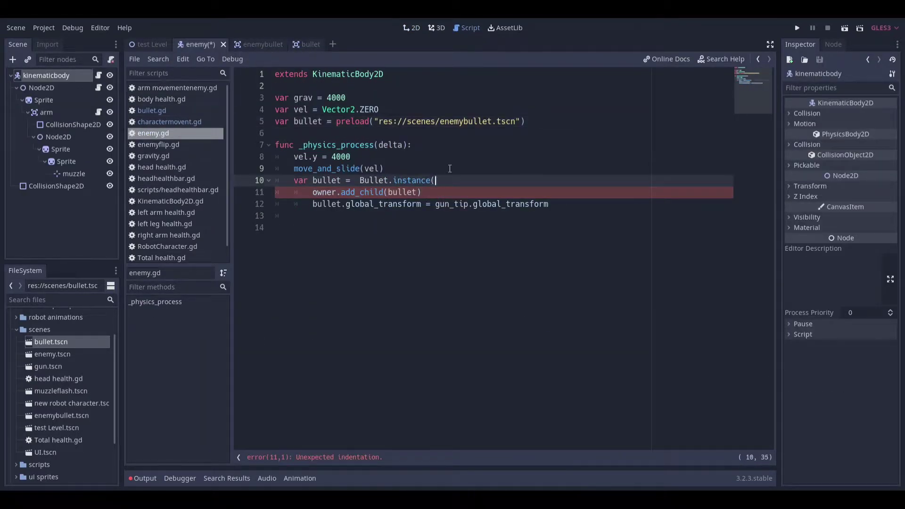
type("ar bullet =  Bullet.instance()")
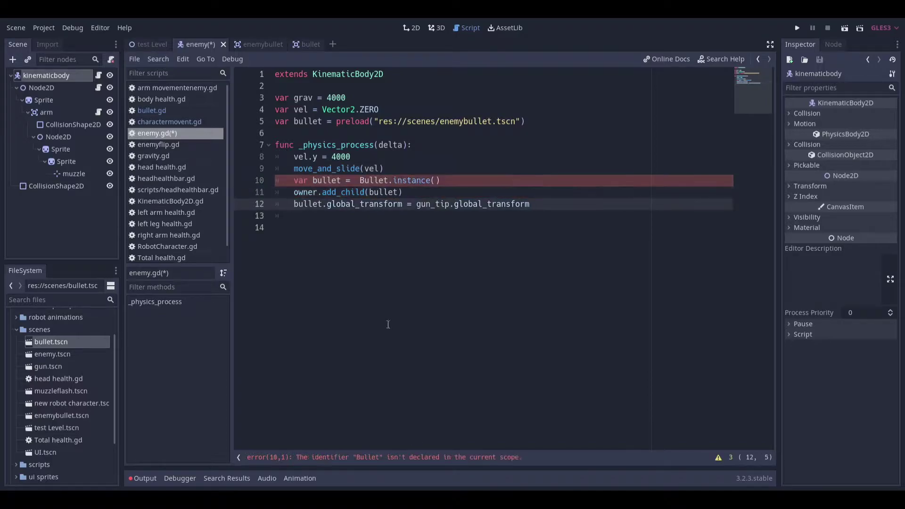
Step: Add onready var gun_tip = get_node() below the preload line
key("End")
key("Return")
type("onready var")
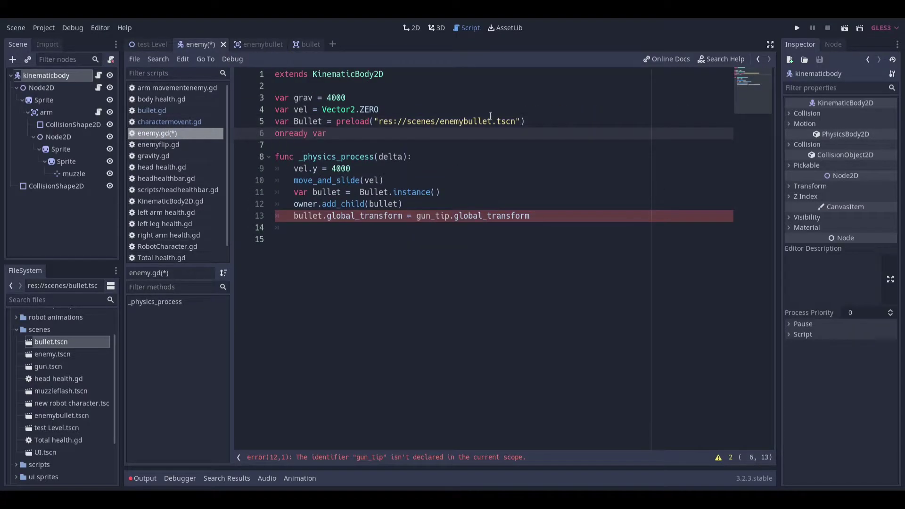
type(" gun_tip = get_node(")
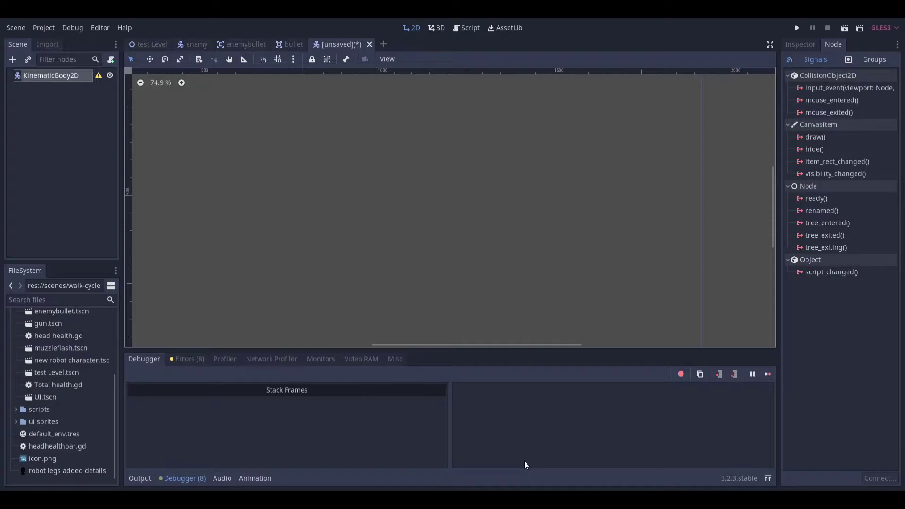
Step: Drag the small enemy head image from the small enemy sprites folder onto the canvas
scroll(52, 332, "up", 5)
left_click(52, 332)
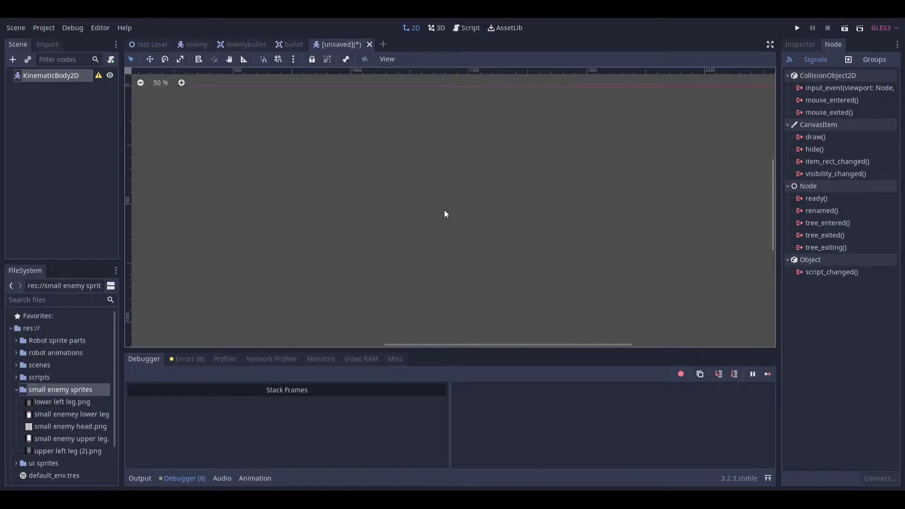
scroll(287, 217, "left", 5)
scroll(287, 217, "up", 3)
left_click(293, 59)
scroll(280, 172, "up", 2)
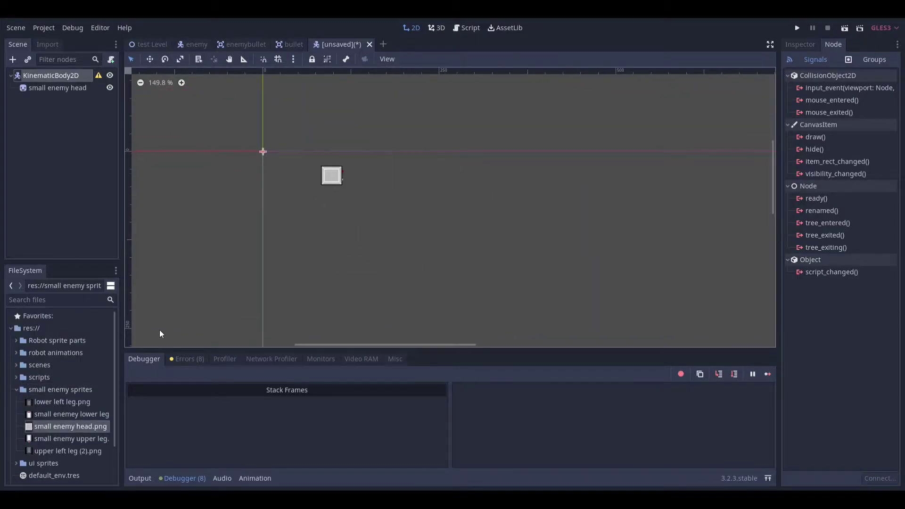
left_click(71, 402)
key("Down")
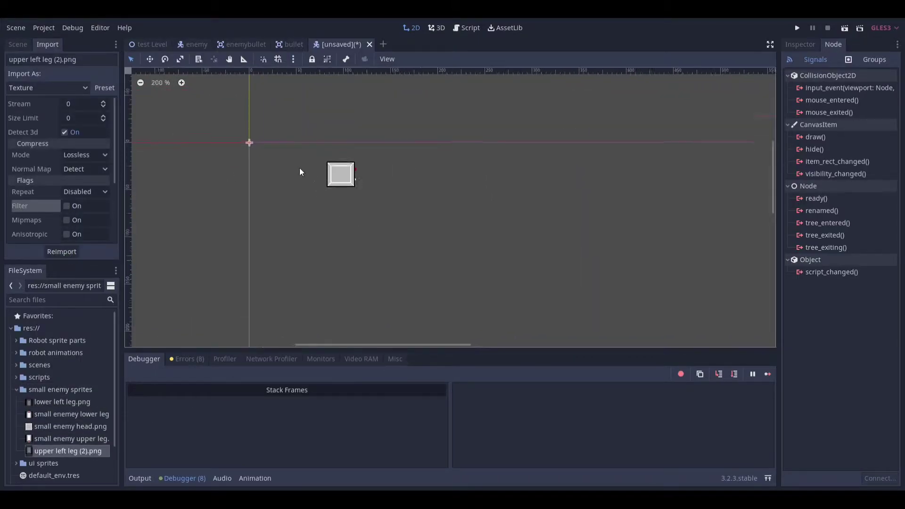
scroll(324, 178, "up", 6)
left_click_drag(351, 169, 278, 131)
Step: Add a Node2D and raise the head sprite so its bottom sits at the origin
left_click(18, 44)
left_click(13, 59)
double_click(266, 385)
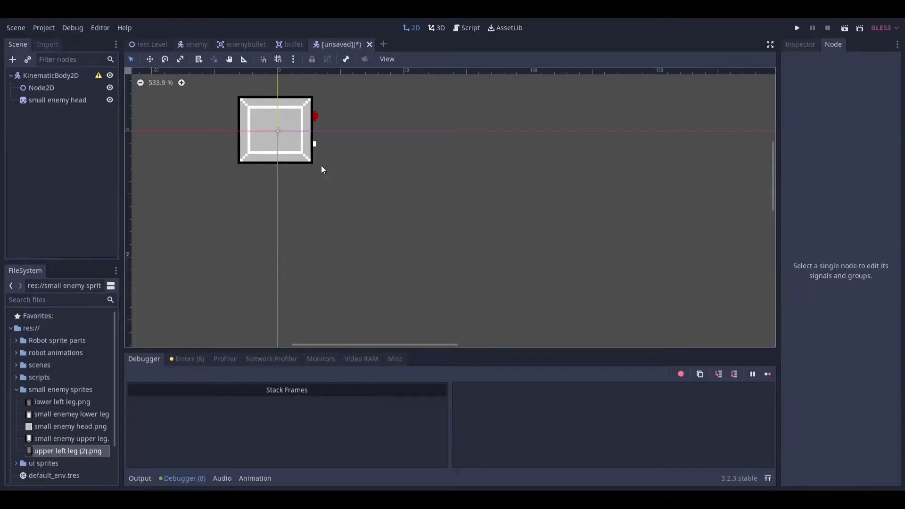
left_click(285, 192)
scroll(285, 192, "up", 3)
middle_click_drag(285, 192, 225, 144)
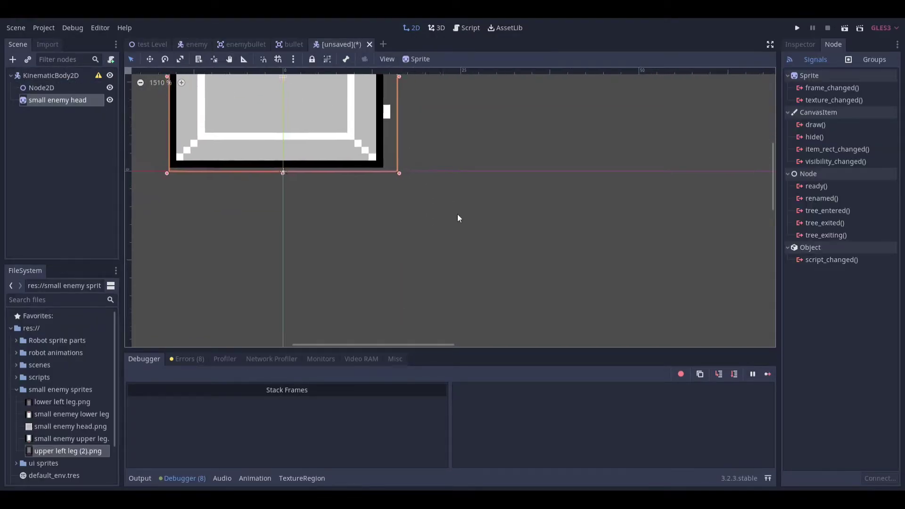
middle_click_drag(457, 214, 512, 344)
scroll(373, 222, "down", 3)
scroll(354, 264, "up", 2)
scroll(203, 222, "down", 1)
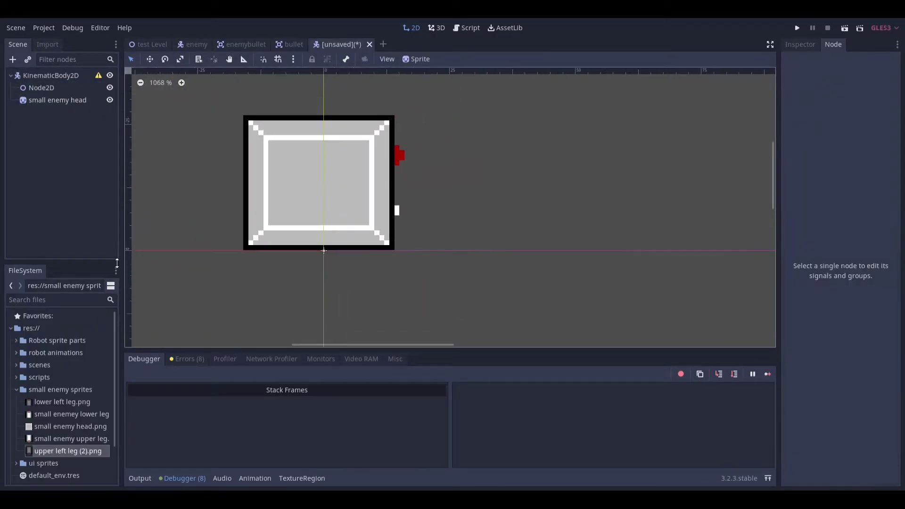
Step: Add another Node2D to the root and rename it right upper leg joint
left_click(57, 99)
key("ctrl+a")
key("Return")
key("F2")
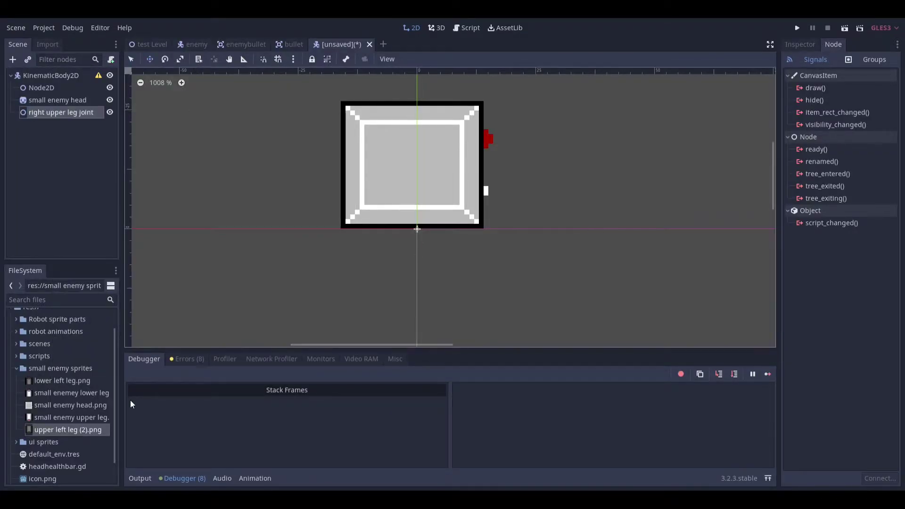
Step: Place the upper leg, lower leg and upper left leg (2) sprites in the scene
left_click_drag(92, 422, 413, 255)
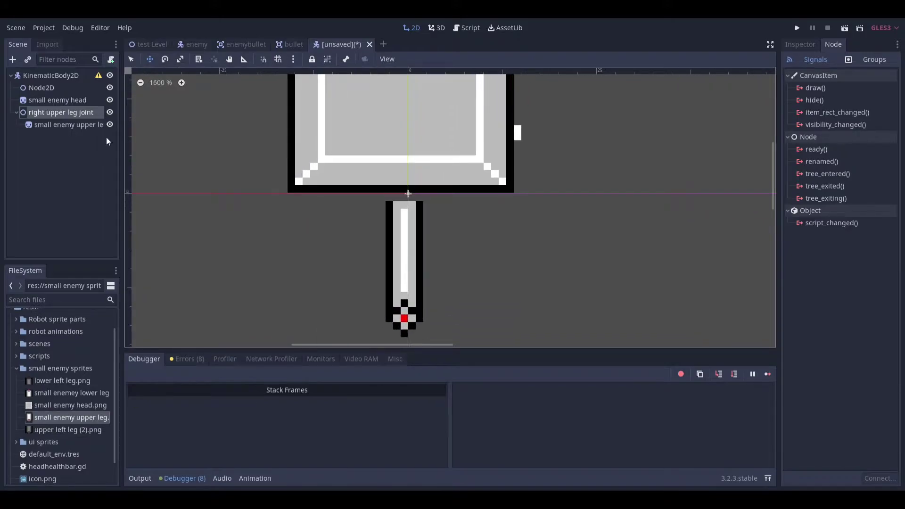
scroll(413, 255, "up", 5)
left_click(73, 125)
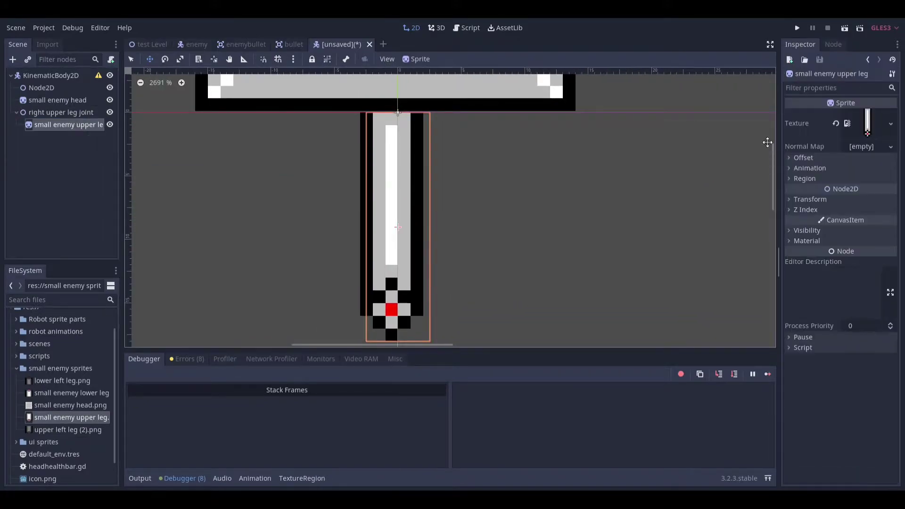
left_click(140, 82)
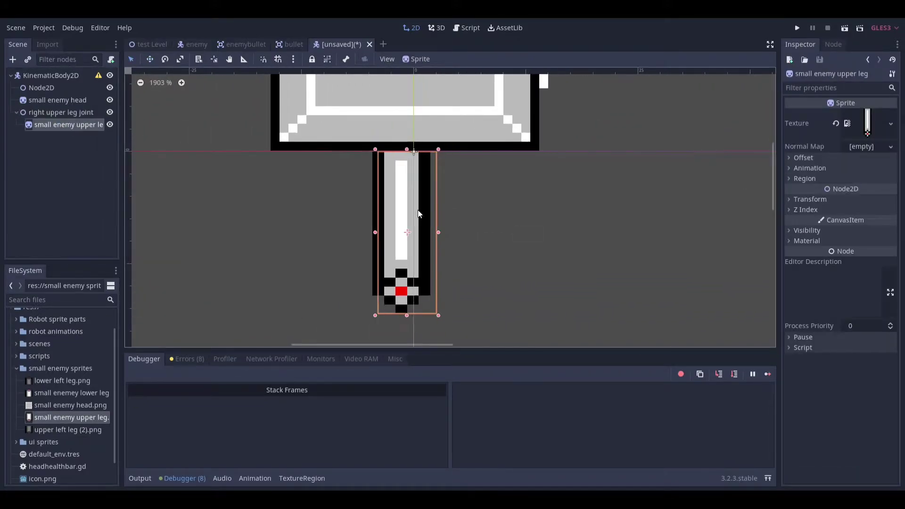
scroll(185, 323, "down", 1)
mouse_move(47, 392)
left_mouse_down()
mouse_move(389, 269)
mouse_move(388, 257)
left_mouse_up()
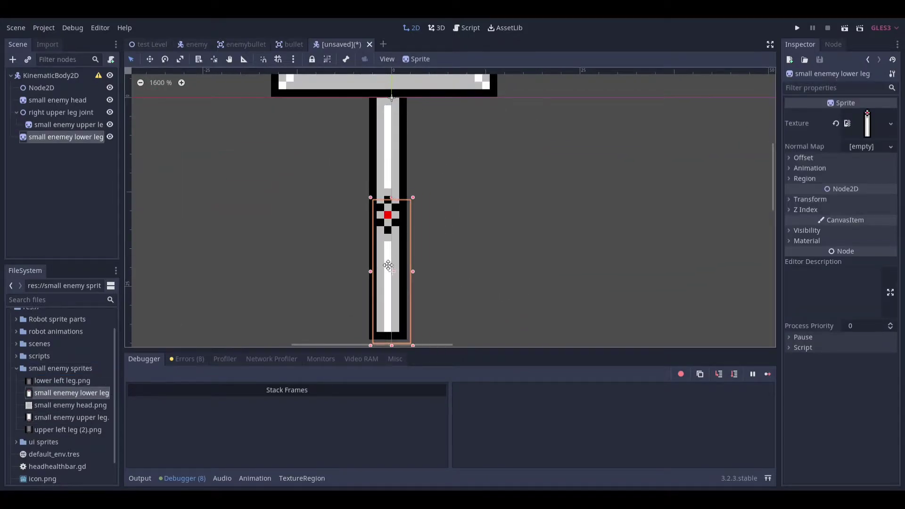
scroll(439, 208, "down", 5)
left_click_drag(69, 429, 449, 231)
scroll(449, 230, "up", 5)
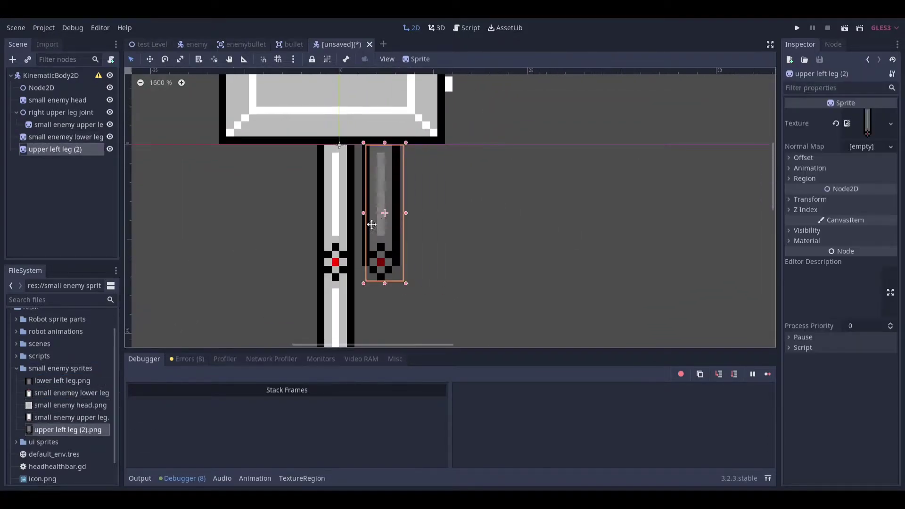
Step: Add a knee Node2D holding the lower leg and move the leg joint under the head
left_click(13, 59)
key("Return")
left_click_drag(52, 152, 53, 137)
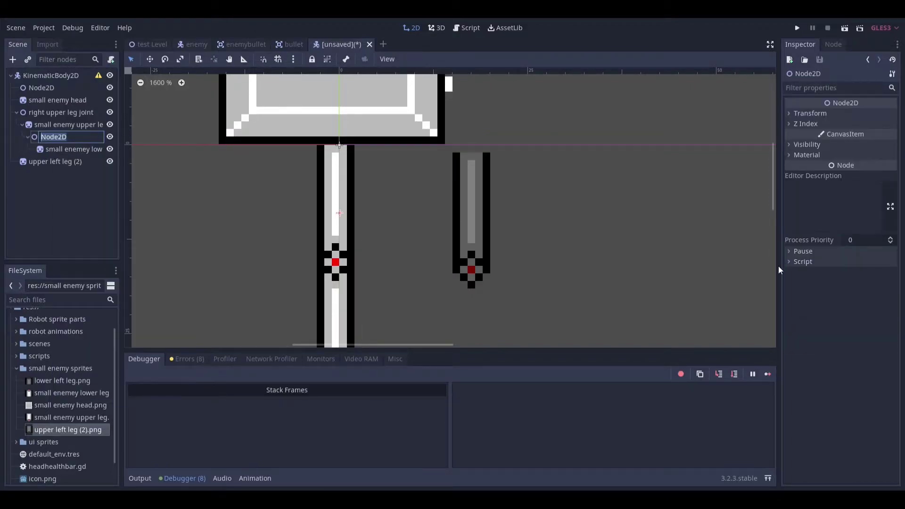
key("Return")
left_click_drag(15, 113, 44, 100)
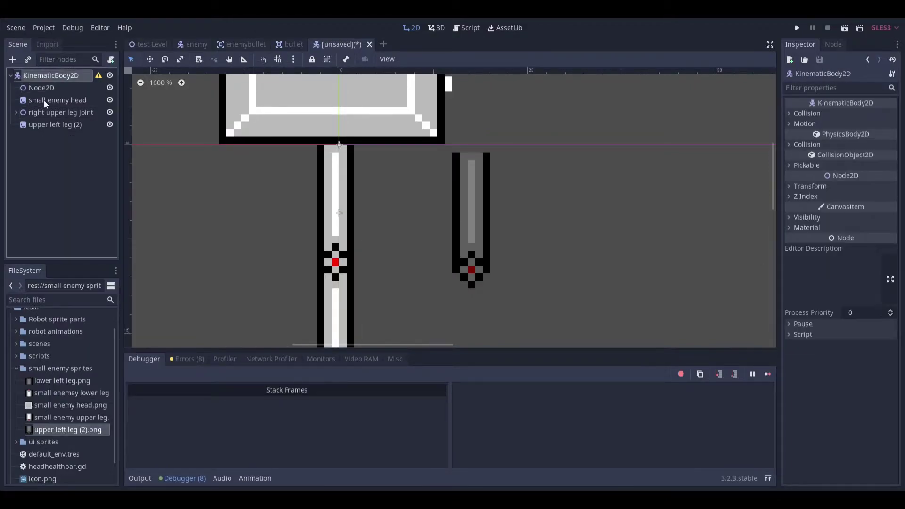
left_click(45, 100)
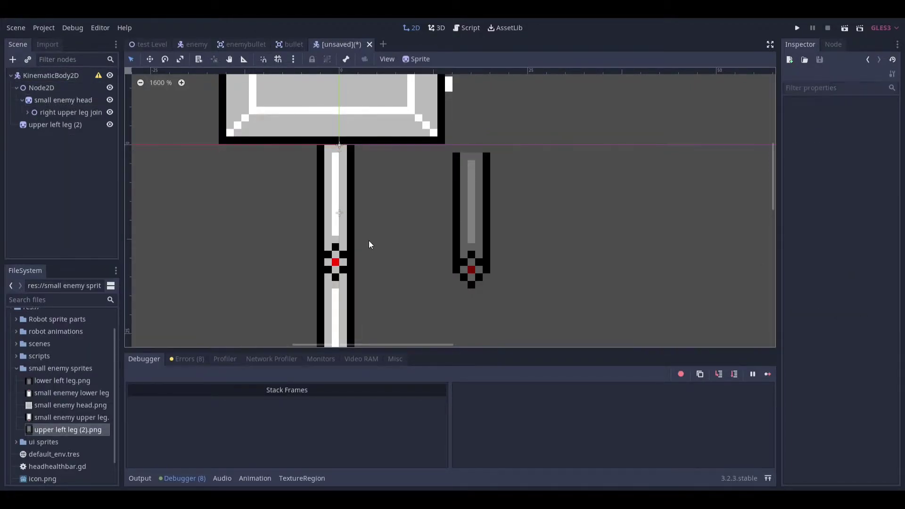
scroll(381, 242, "down", 1)
Step: Create a 'left upper leg joint' Node2D under the head holding upper left leg (2)
left_click(12, 60)
key("Return")
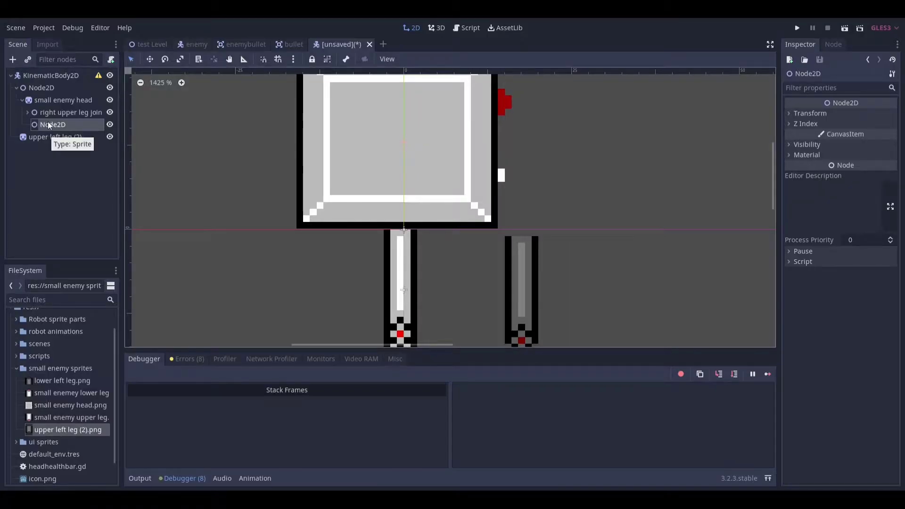
double_click(50, 125)
type("left upper leg joint")
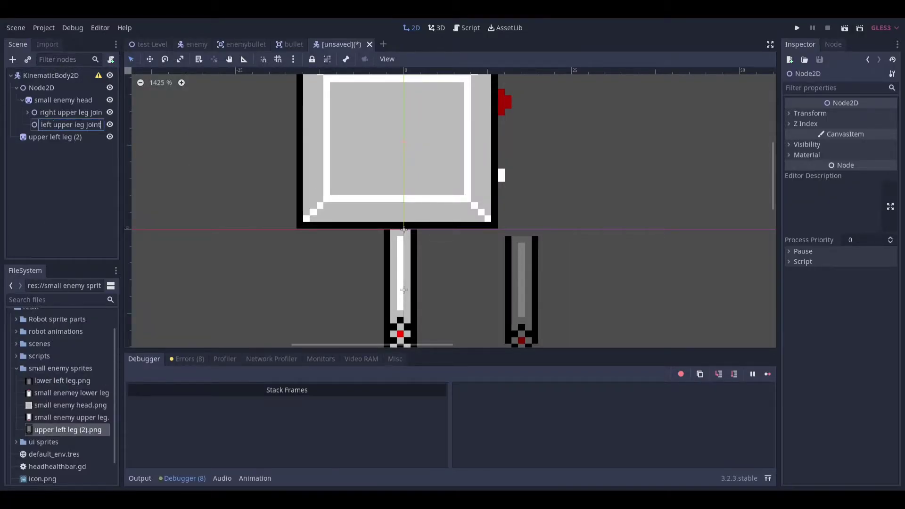
key("Return")
mouse_move(55, 137)
left_mouse_down()
mouse_move(71, 125)
mouse_move(70, 111)
left_mouse_up()
left_click(79, 137)
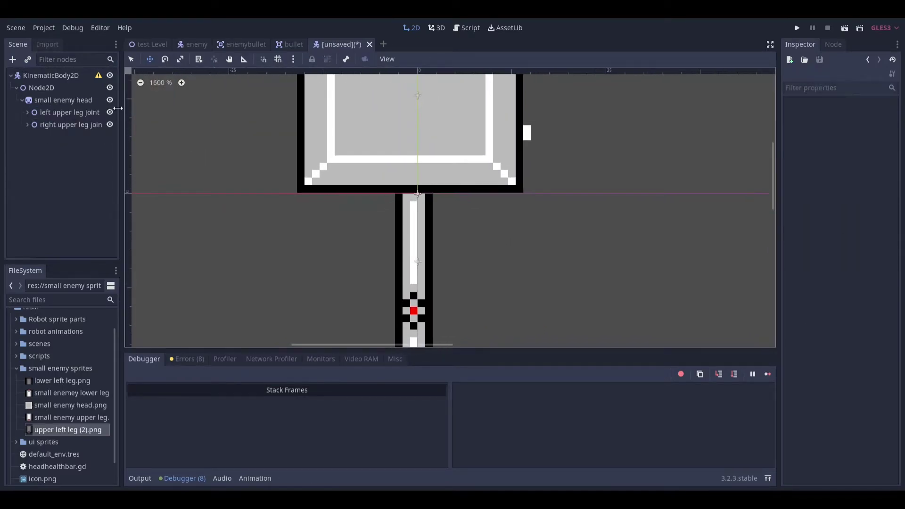
left_click_drag(425, 212, 489, 208)
scroll(377, 212, "down", 2)
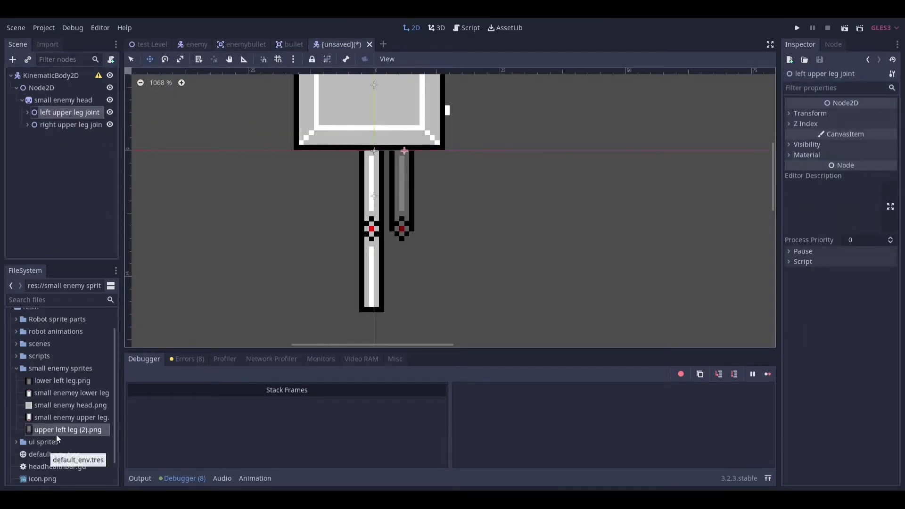
Step: Add the lower left leg sprite under a new parent named 'lower left leg joint'
left_click_drag(62, 380, 404, 262)
scroll(464, 243, "up", 3)
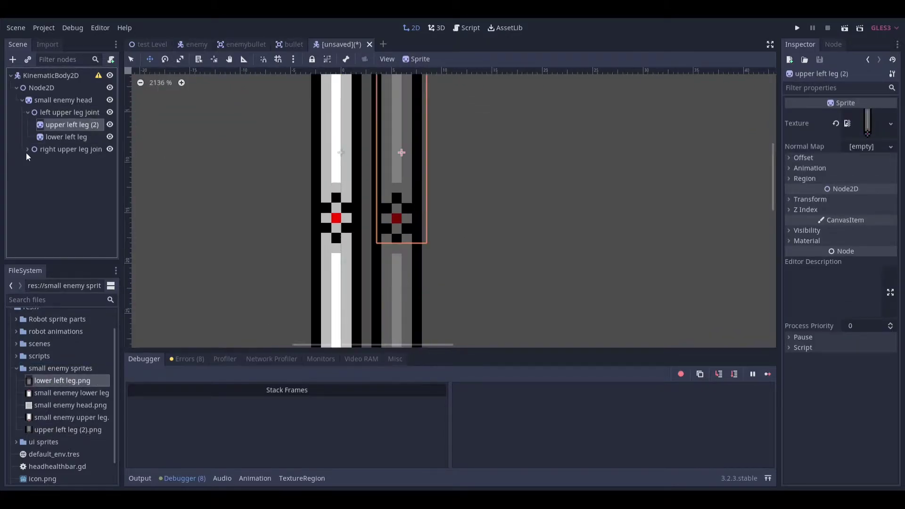
right_click(27, 149)
key("Return")
right_click(61, 137)
left_click(80, 208)
type("lower left leg")
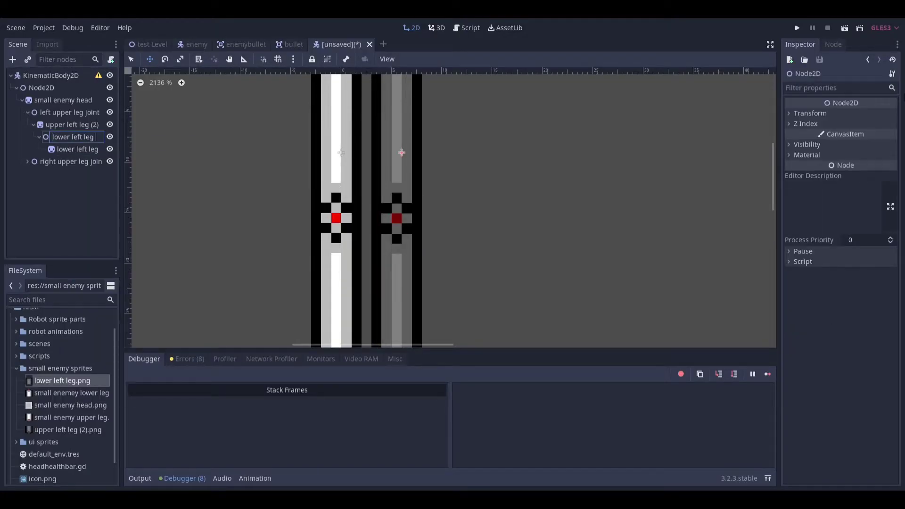
type(" joint")
key("Return")
scroll(475, 160, "down", 1)
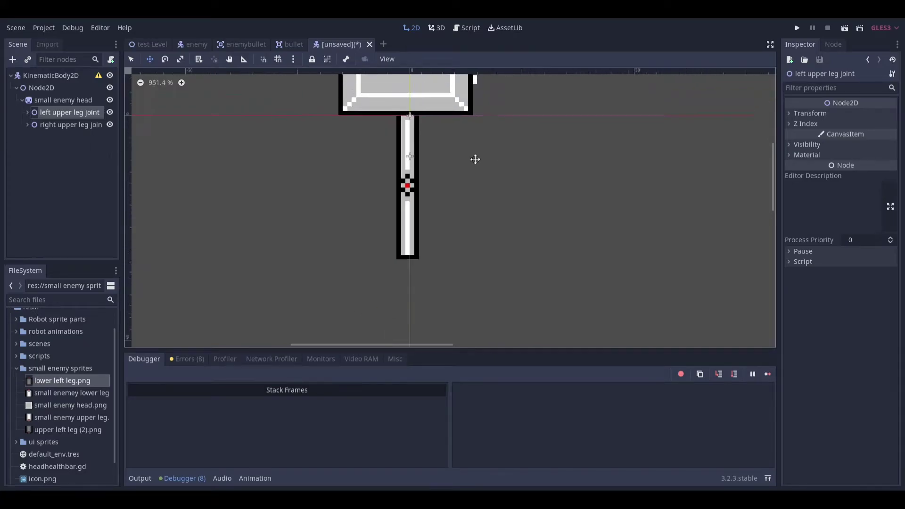
scroll(425, 160, "down", 1)
left_click(22, 100)
left_click(14, 74)
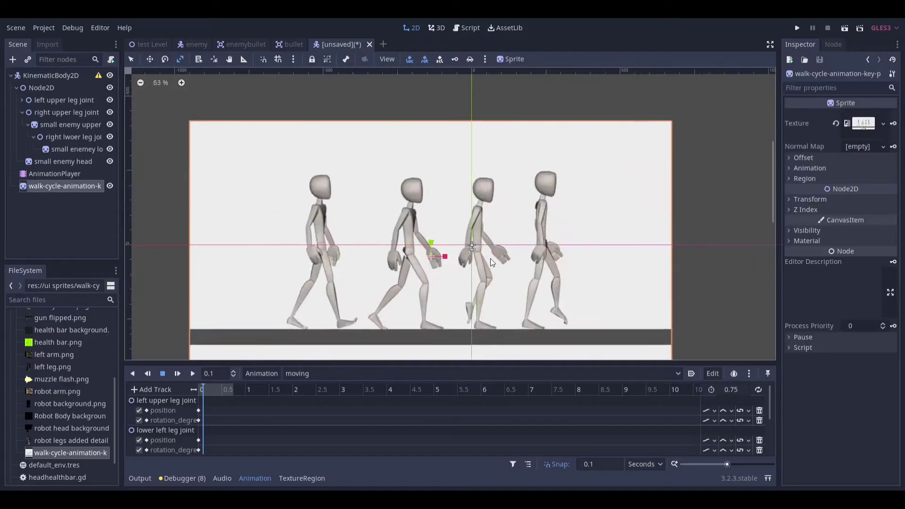
Step: Add the WalkCycle_Side reference image, scale it down and place it behind the robot's legs
left_click(817, 202)
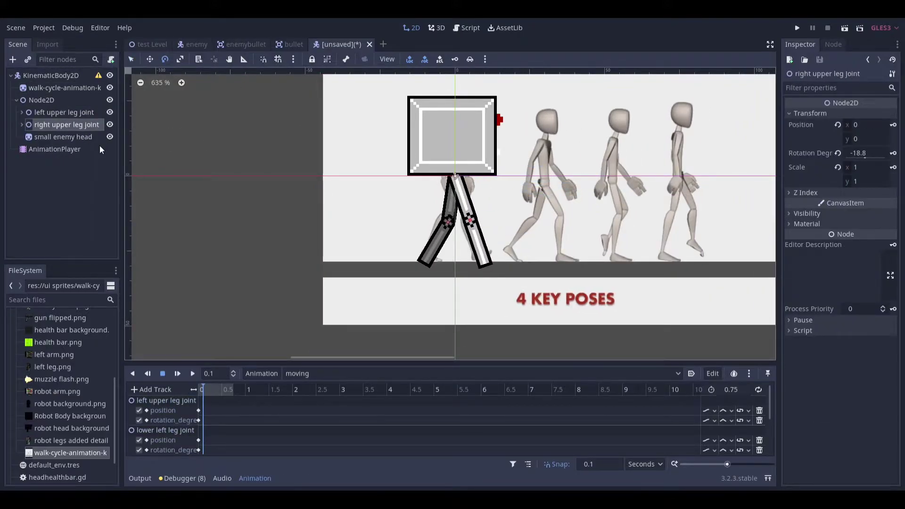
left_click(58, 138)
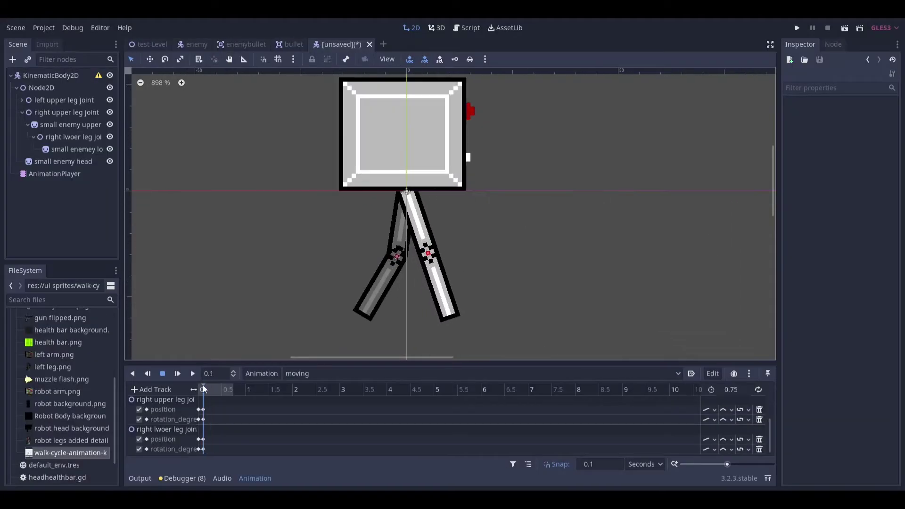
left_click(61, 101)
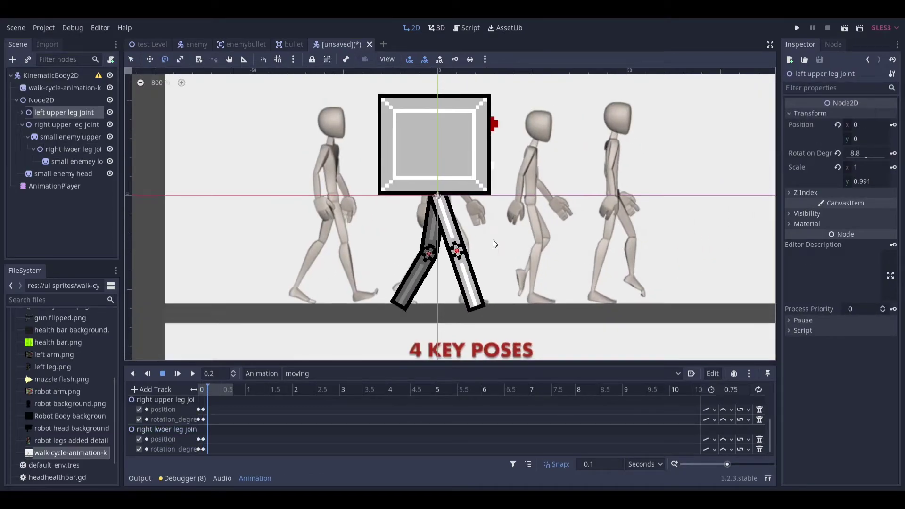
left_click_drag(64, 393, 224, 338)
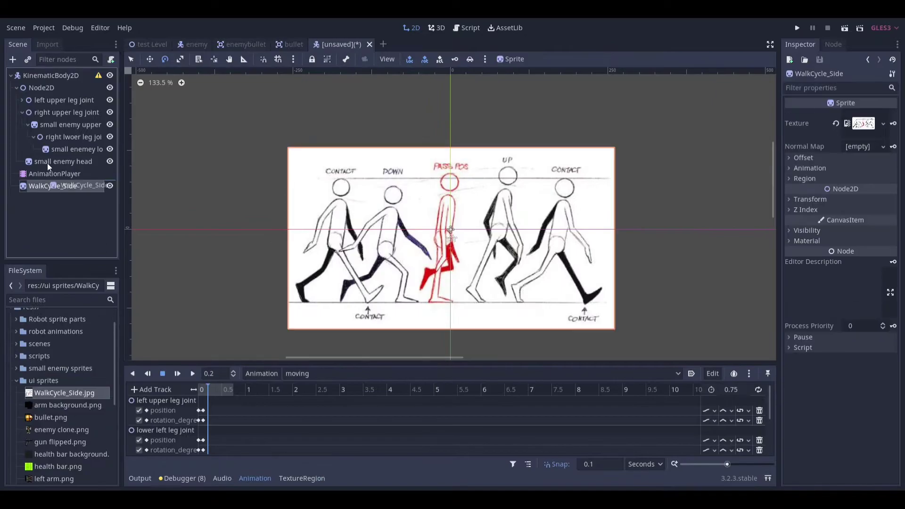
left_click(868, 254)
type("0.5")
left_click(867, 267)
type("0.1")
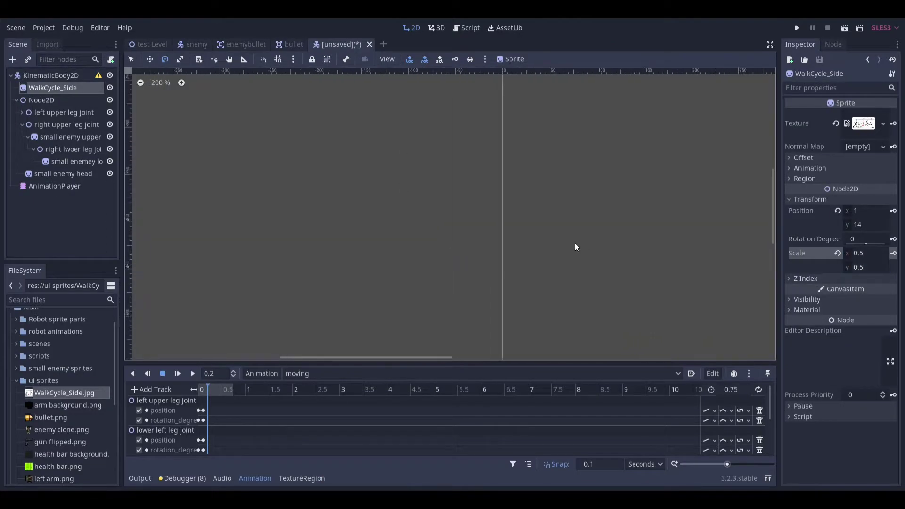
left_click_drag(522, 240, 658, 240)
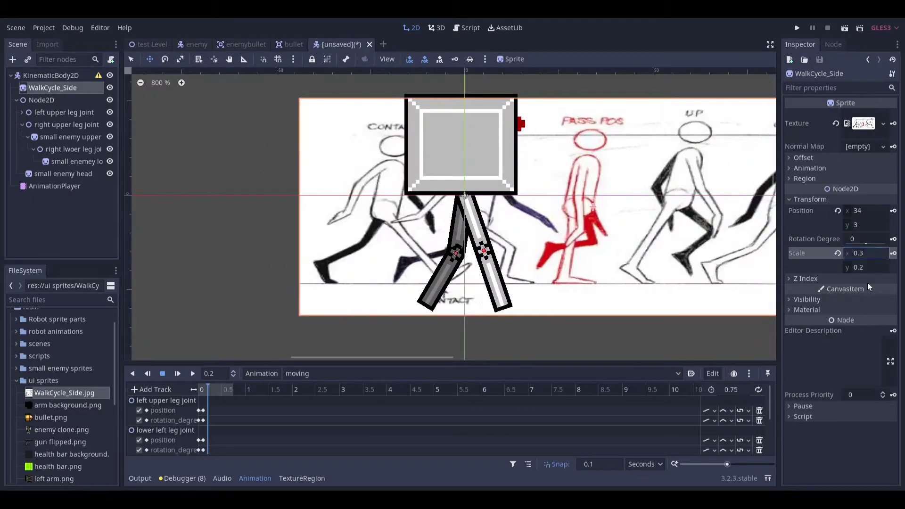
Step: Bend the left leg joints into the reference pose and key their rotations at 0 and 0.1 seconds
scroll(658, 240, "down", 2)
scroll(330, 424, "down", 2)
left_click(198, 451)
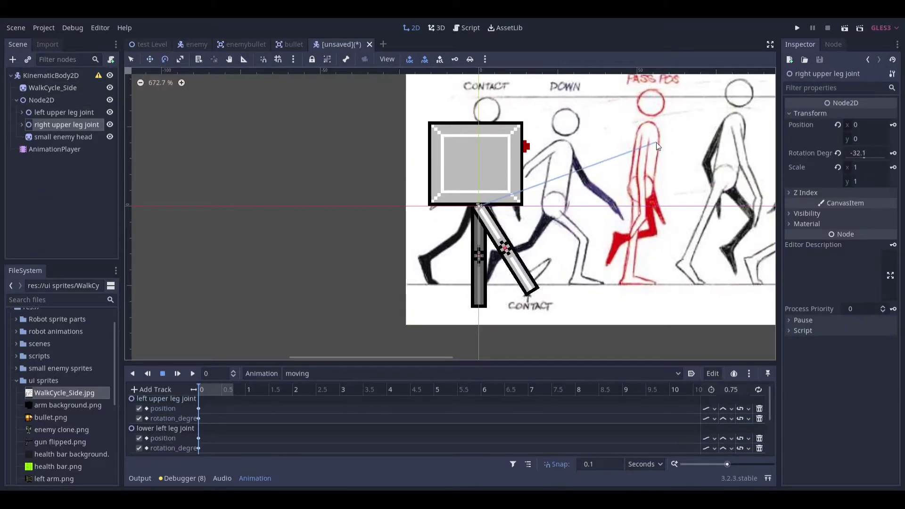
left_click_drag(501, 243, 617, 265)
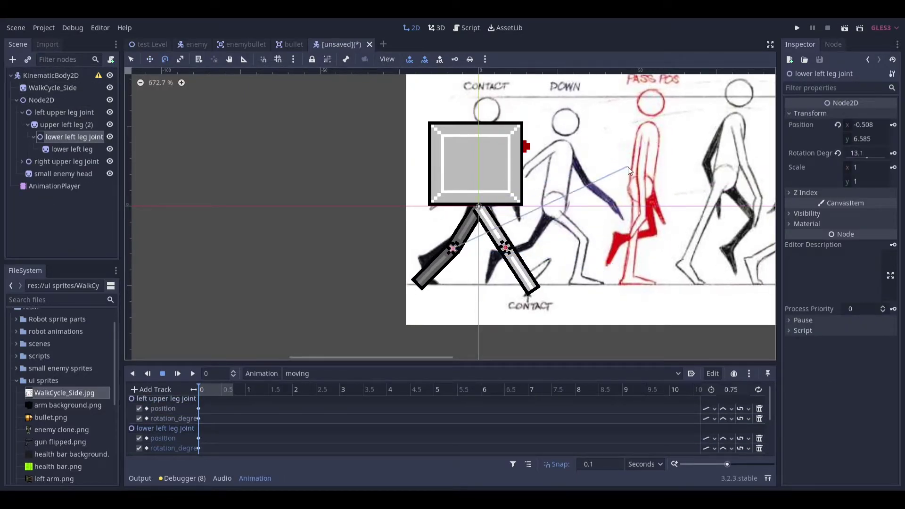
left_click(38, 116)
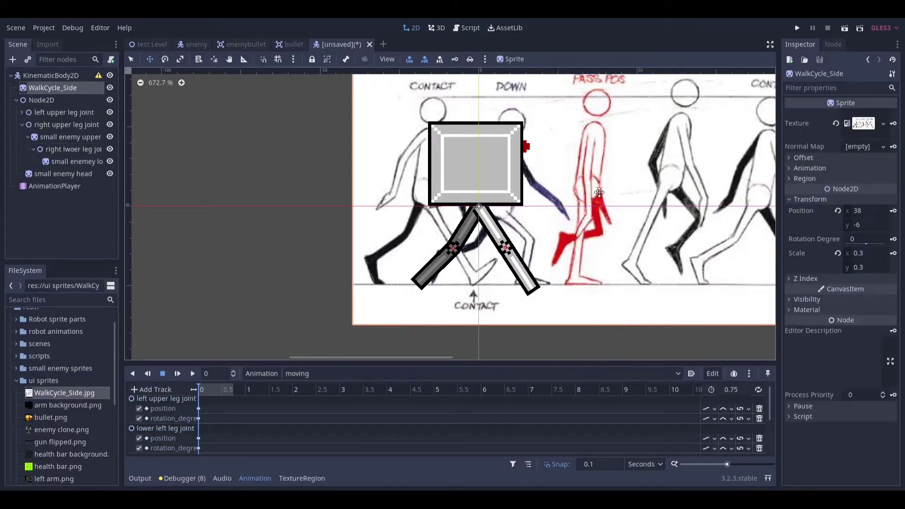
key("ctrl+Right")
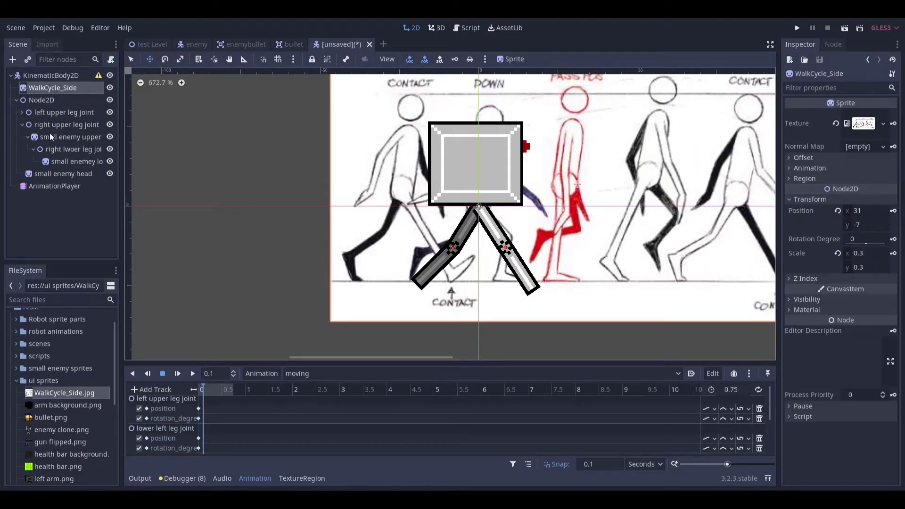
left_click(28, 137)
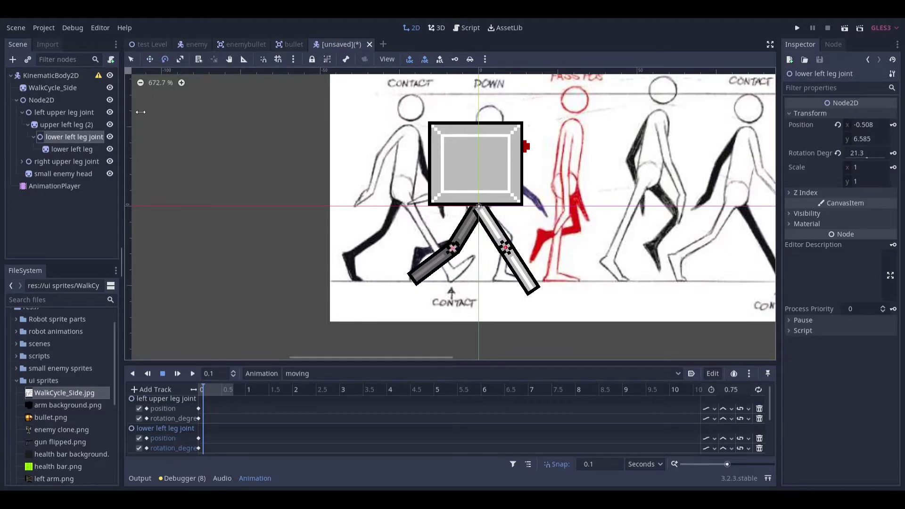
left_click_drag(141, 112, 138, 118)
left_click_drag(559, 221, 553, 224)
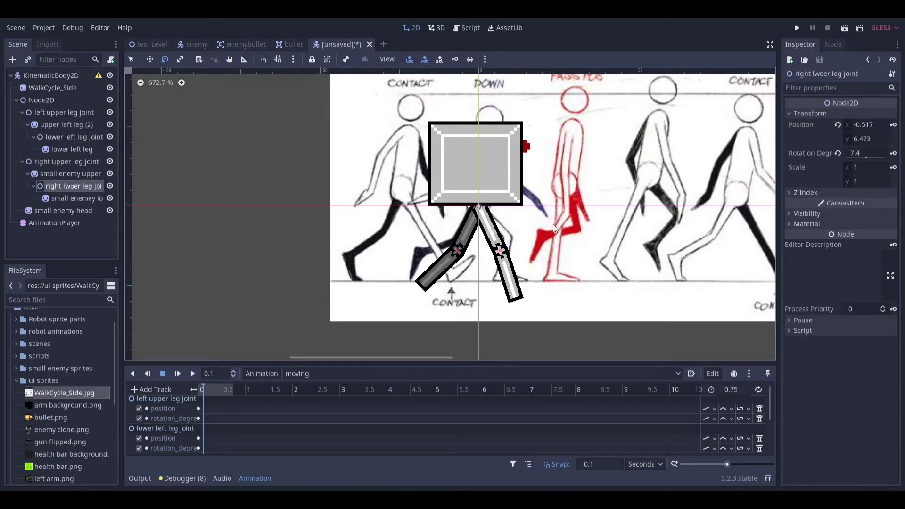
left_click(894, 154)
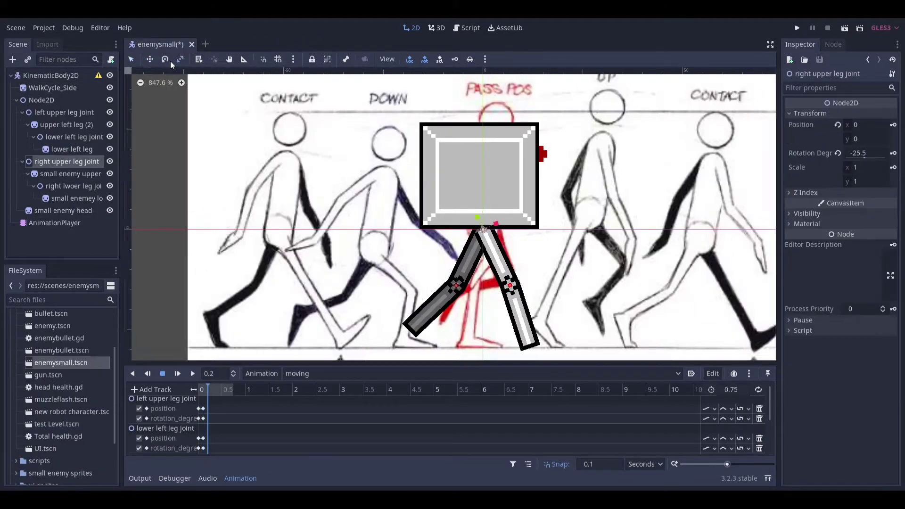
Step: Keyframe the left and right leg joint poses at 0.3 seconds
left_click(623, 209)
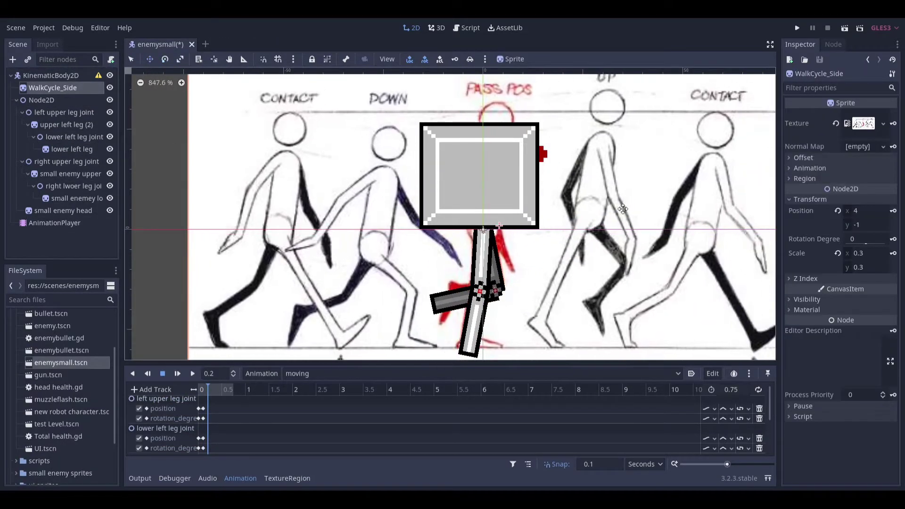
scroll(623, 208, "down", 2)
left_click(74, 137)
left_click(66, 161)
left_click(73, 185)
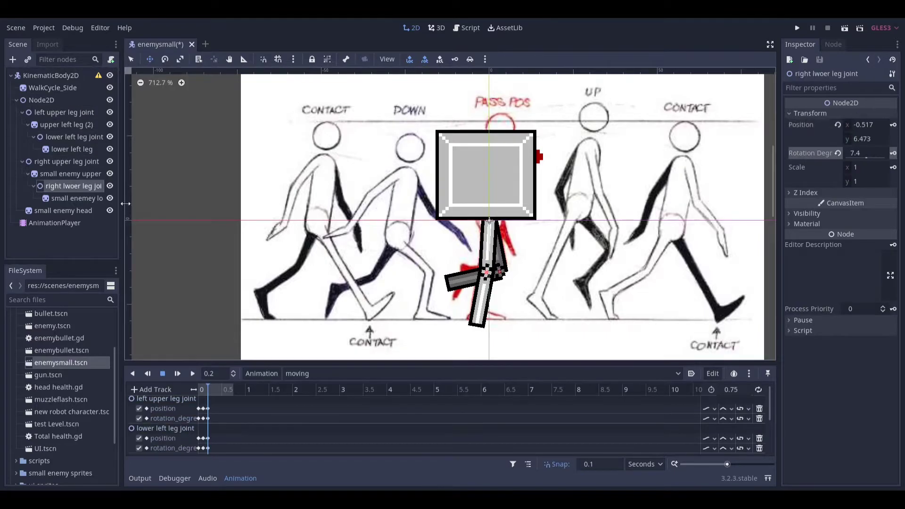
left_click(52, 87)
left_click(64, 112)
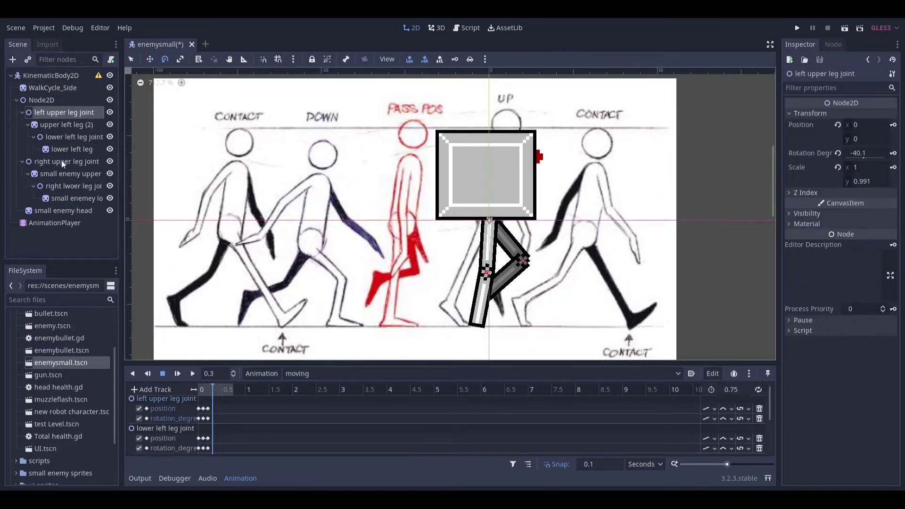
left_click(63, 162)
key("Insert")
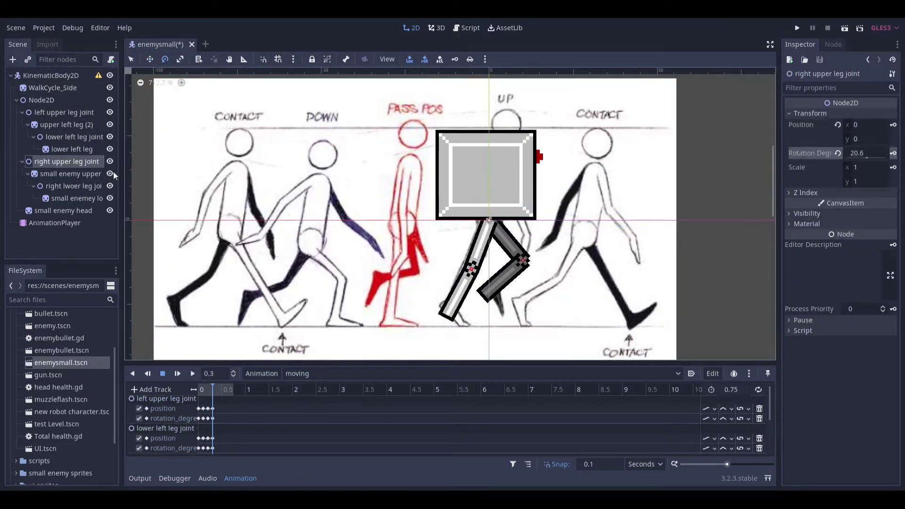
Step: Realign the reference sheet, swing the left upper leg, and preview the walk to 0.5 seconds
left_click(53, 88)
left_click_drag(572, 209, 482, 185)
left_click(64, 112)
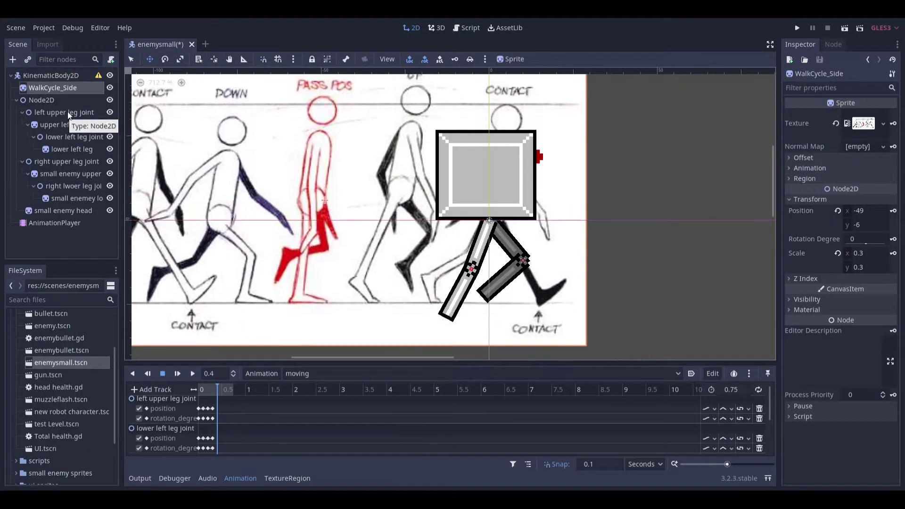
left_click_drag(660, 256, 658, 278)
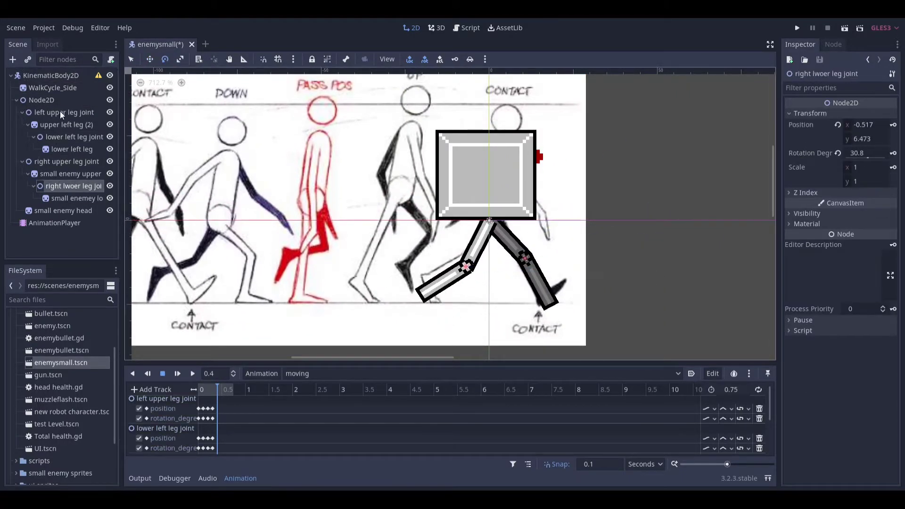
left_click(60, 111)
left_click(894, 152)
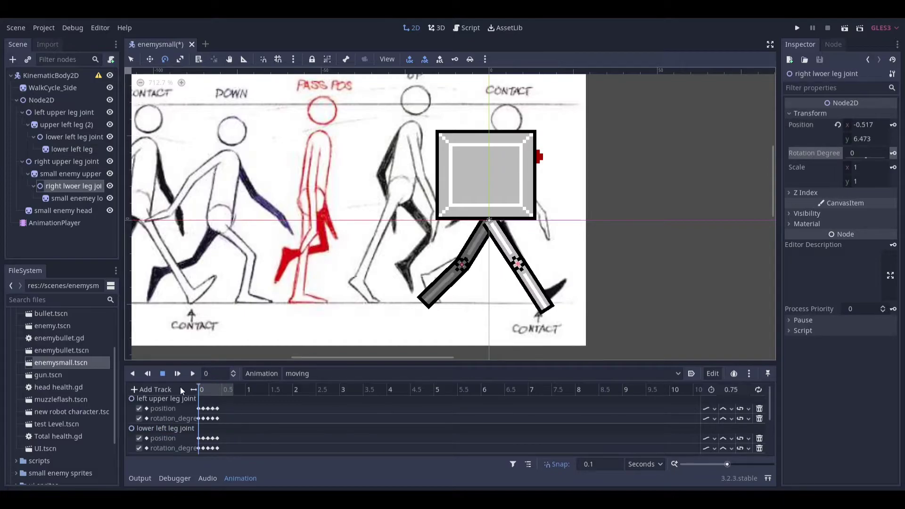
left_click(203, 390)
left_click_drag(202, 392, 301, 367)
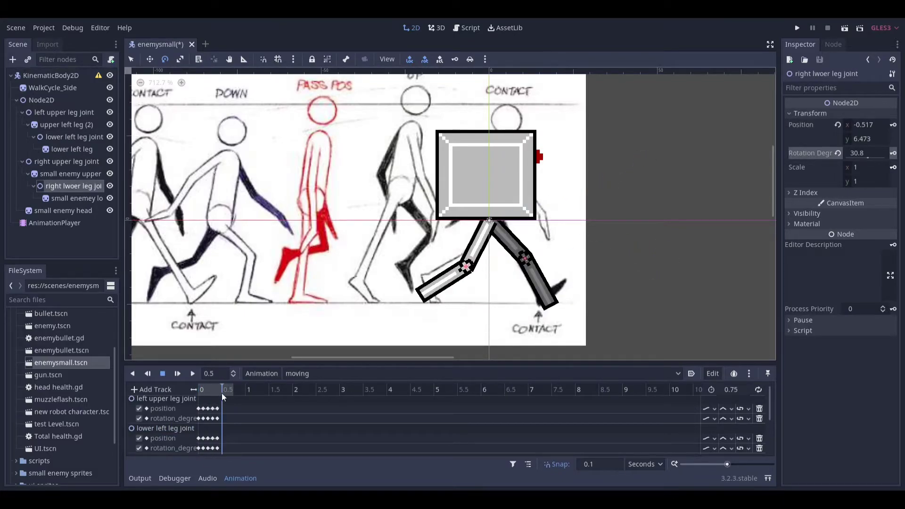
Step: Shift the reference sheet and bend the left leg into the next stride pose
left_click_drag(264, 331, 465, 330)
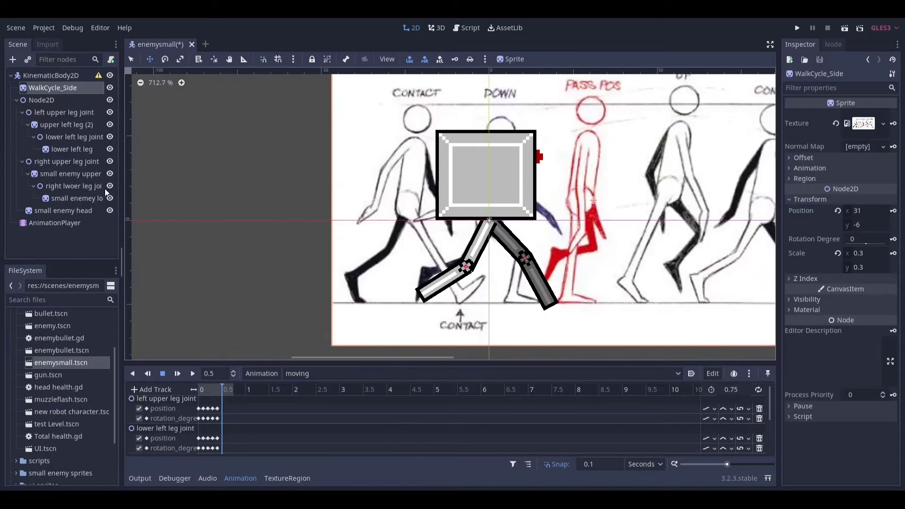
left_click(490, 224)
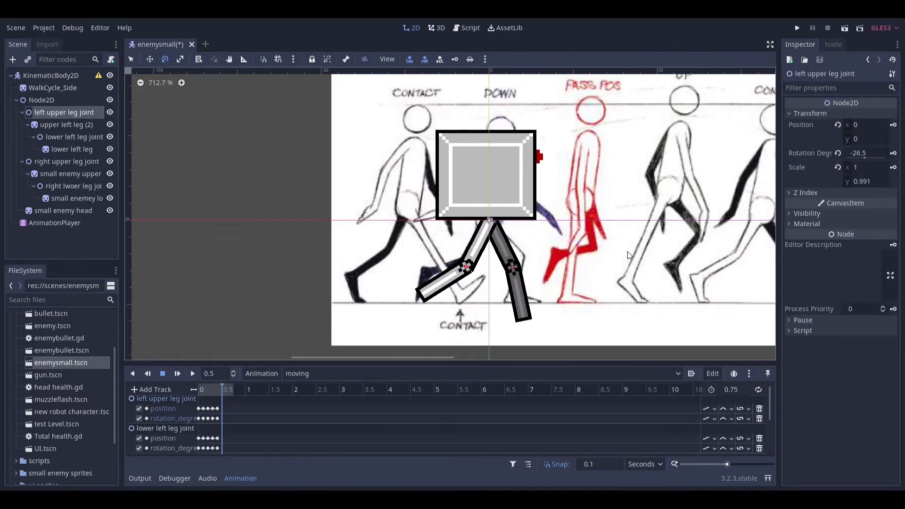
left_click(66, 161)
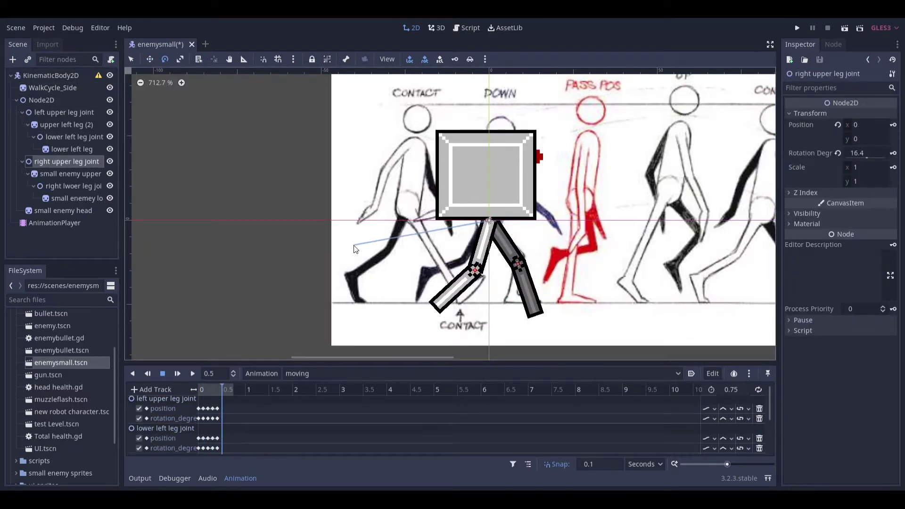
left_click_drag(493, 245, 556, 276)
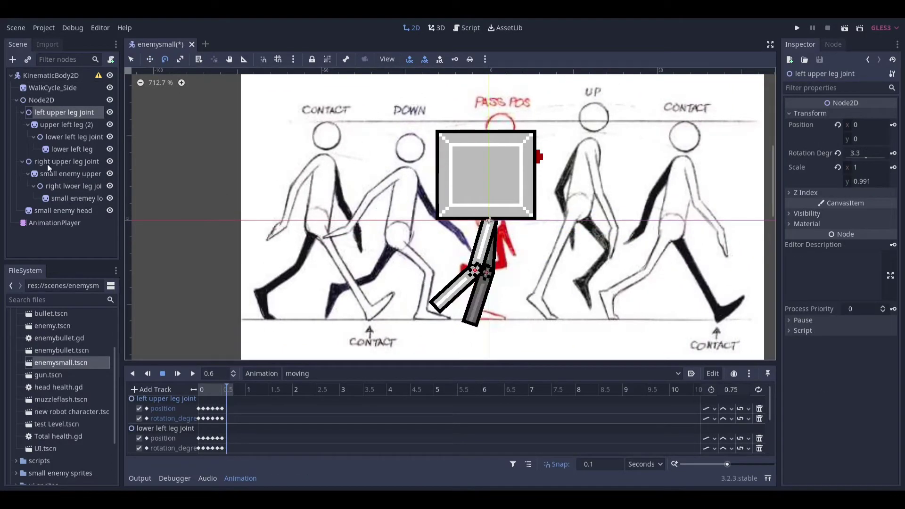
left_click_drag(477, 271, 502, 276)
left_click(503, 271)
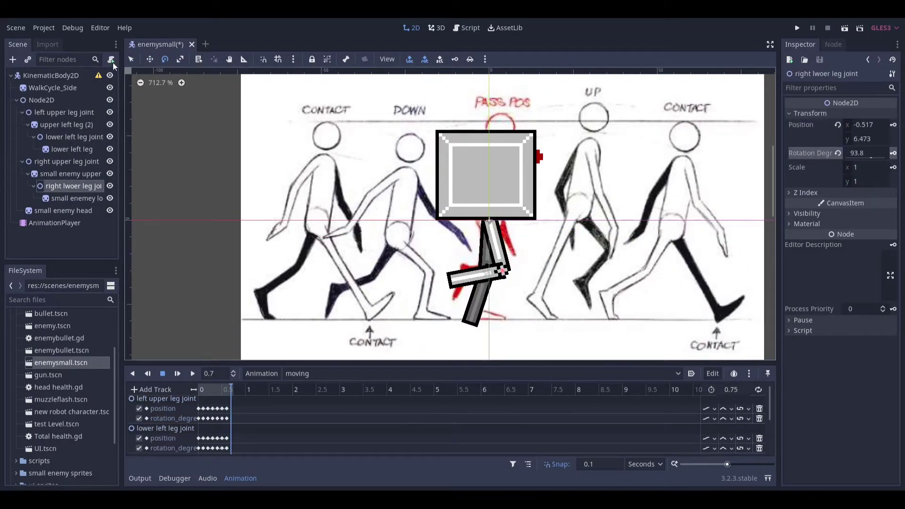
Step: Key the upper leg joints' positions and play the walk cycle from the start
left_click(52, 87)
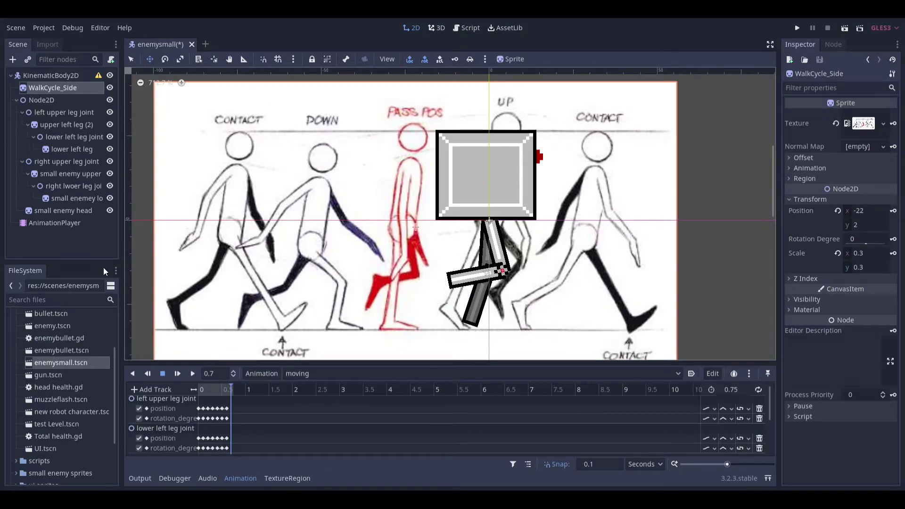
left_click(66, 161)
left_click(64, 112)
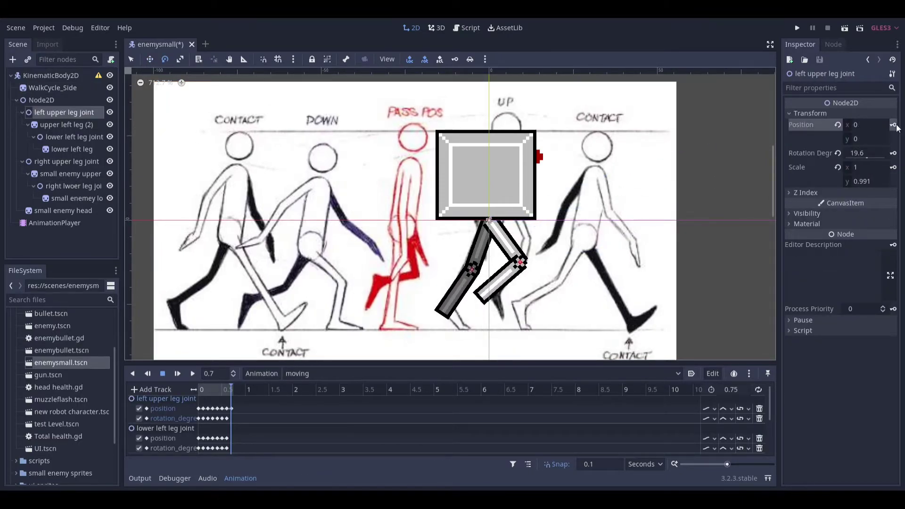
key("Down")
key("Down")
key("Down")
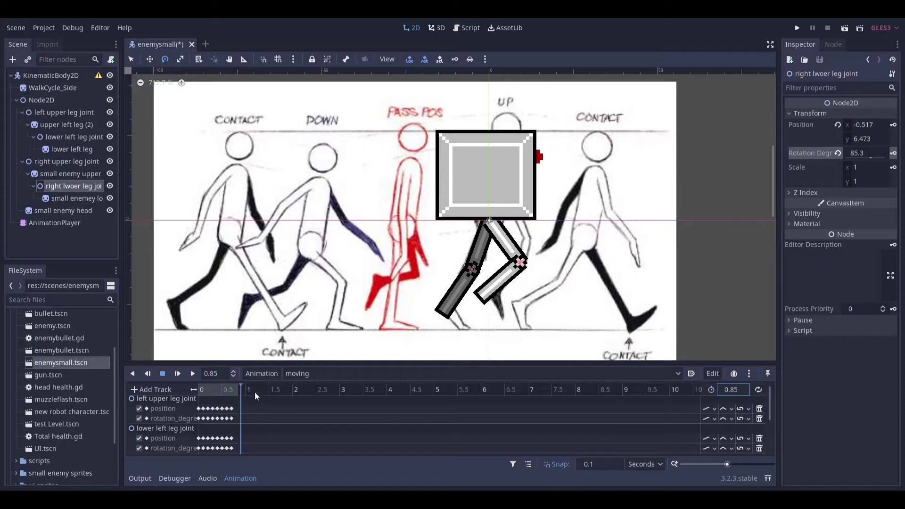
left_click(177, 374)
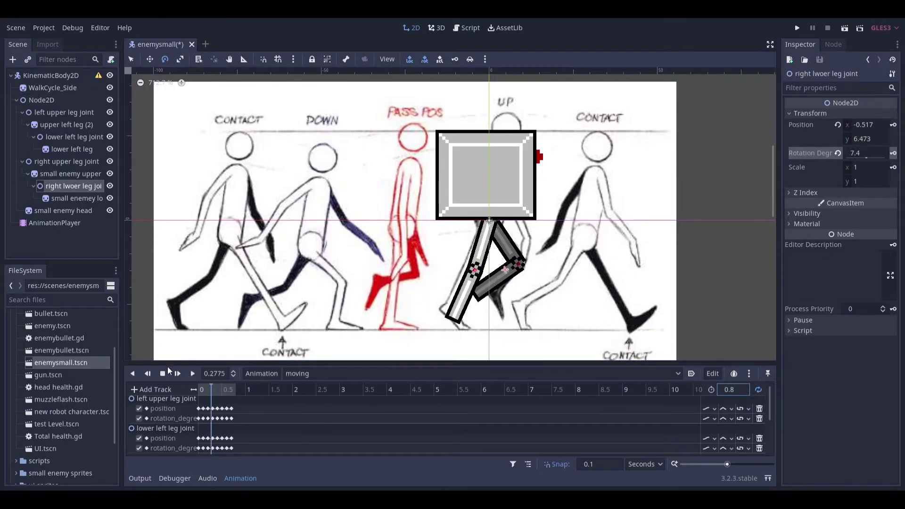
Step: Delete the WalkCycle_Side reference sheet and add five CollisionShape2D nodes under KinematicBody2D
key("Return")
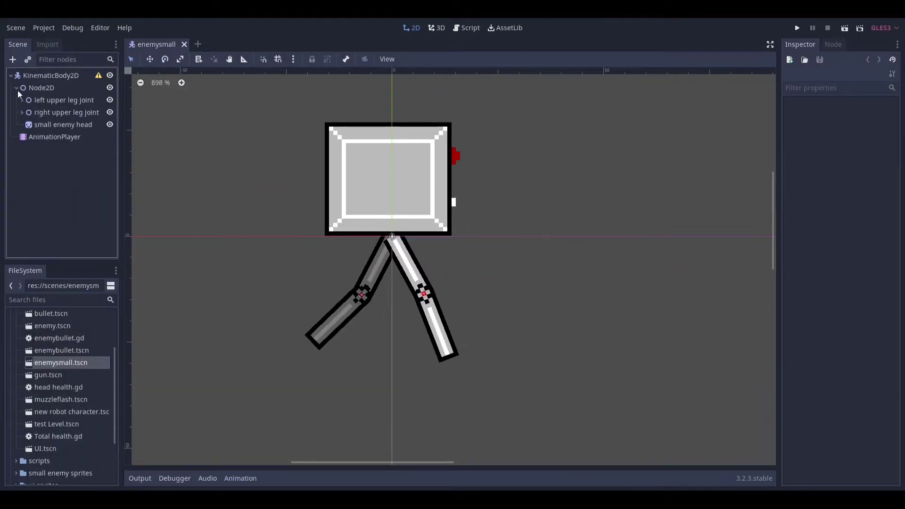
left_click(17, 87)
left_click(42, 76)
key("ctrl+a")
left_click(373, 415)
key("ctrl+a")
key("Return")
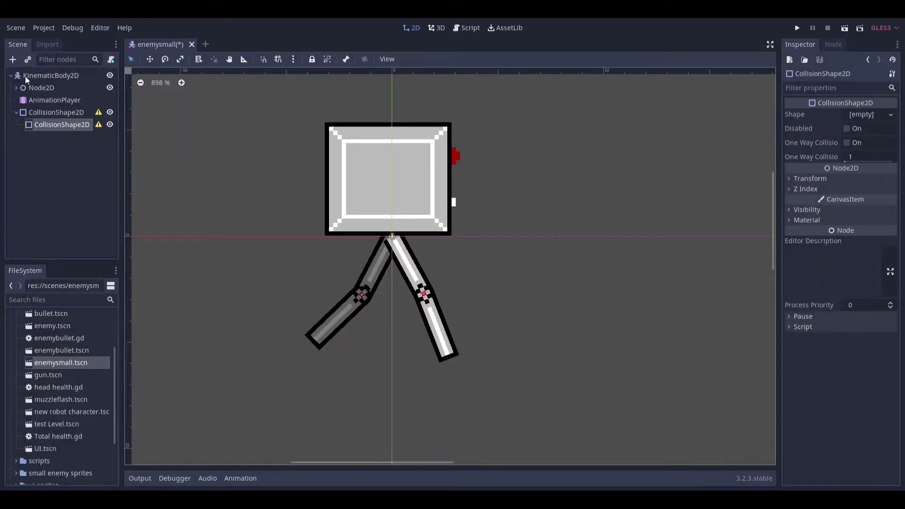
left_click(42, 73)
key("ctrl+a")
key("Return")
key("ctrl+a")
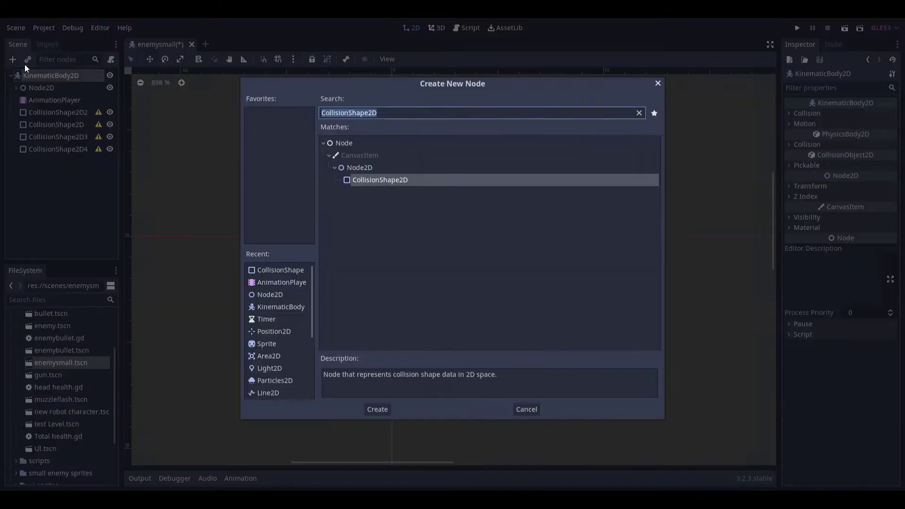
key("Return")
Step: Rename the first two collision shapes to 'body' and 'left up leg'
right_click(90, 112)
left_click(126, 184)
type("body")
key("Return")
double_click(57, 125)
type("left up")
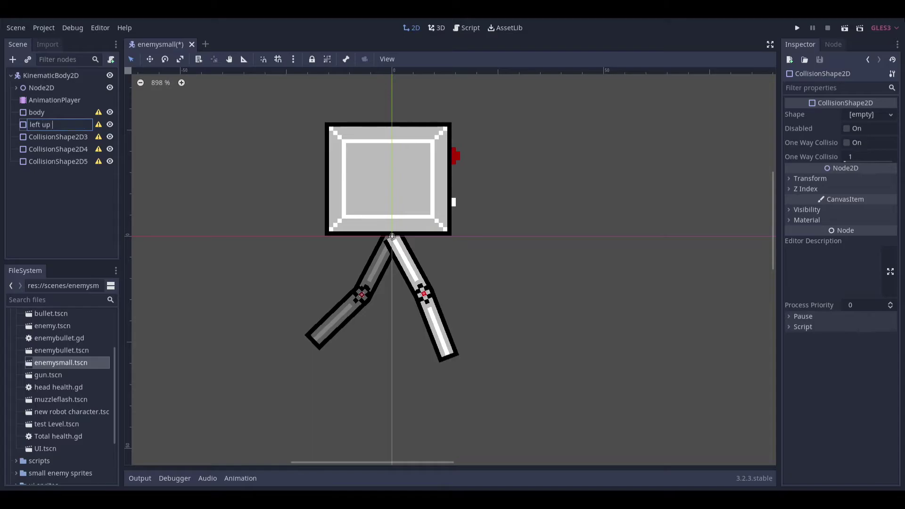
type("leg")
key("Return")
Step: Rename the remaining shapes to 'left lower leg', 'right up leg' and 'right lower leg'
right_click(60, 138)
left_click(83, 211)
type("left lower leg")
key("Return")
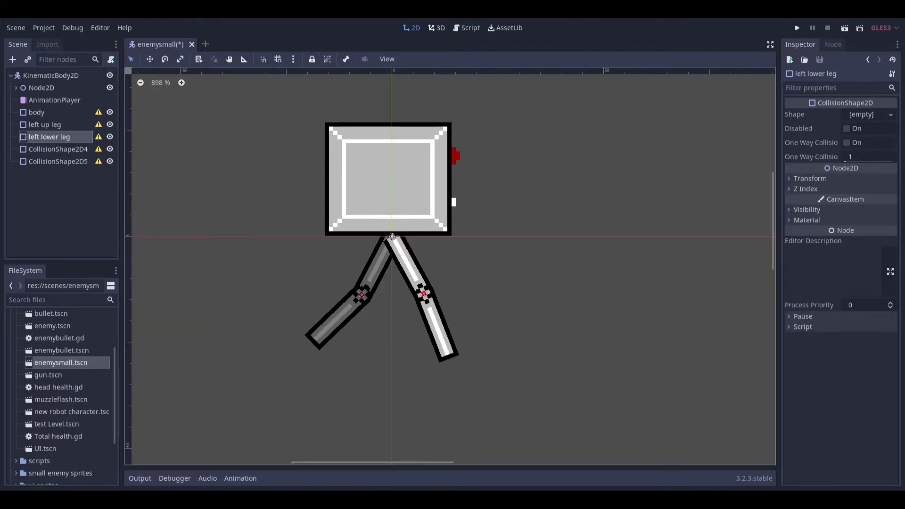
right_click(59, 149)
left_click(82, 221)
type("right up leg")
right_click(60, 161)
left_click(82, 234)
type("right lw")
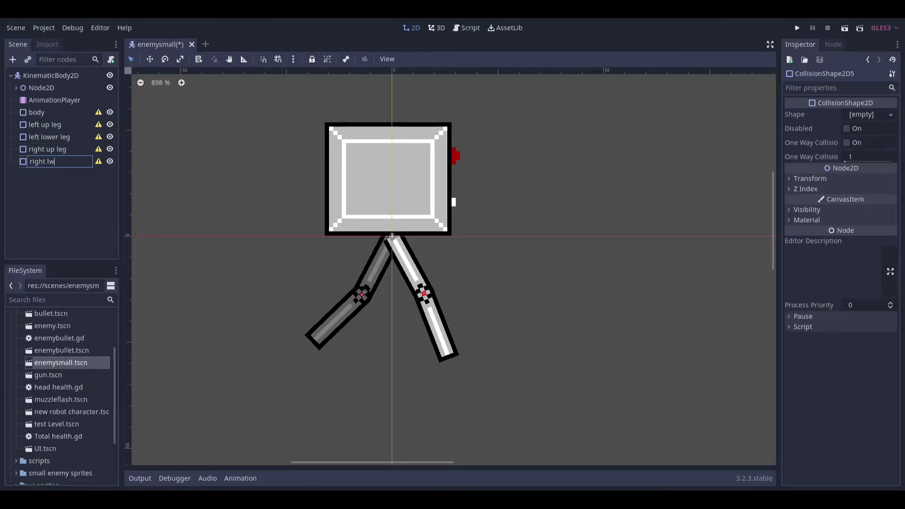
type("ower leg")
left_click(36, 113)
scroll(372, 163, "up", 3)
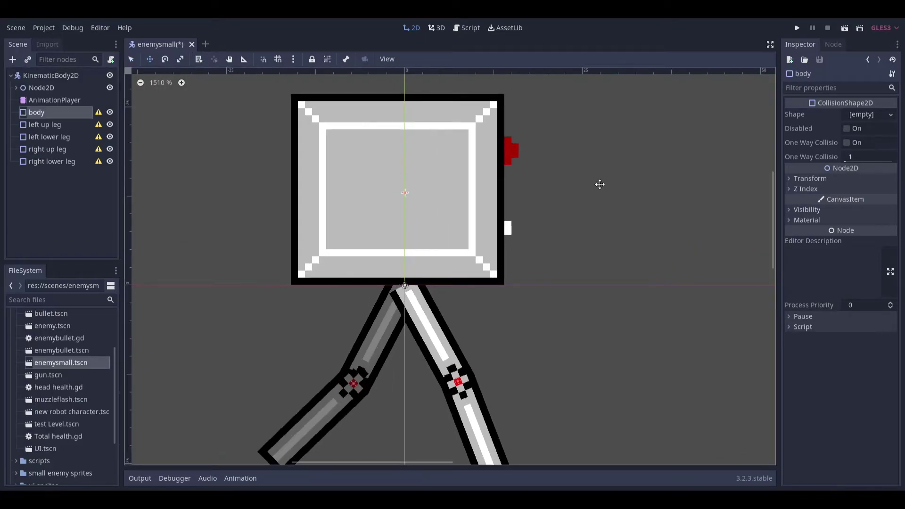
Step: Give the body collision shape a new RectangleShape2D stretched over the robot's box
left_click(871, 114)
left_click(839, 193)
scroll(401, 198, "down", 10)
scroll(387, 198, "up", 10)
scroll(374, 204, "down", 20)
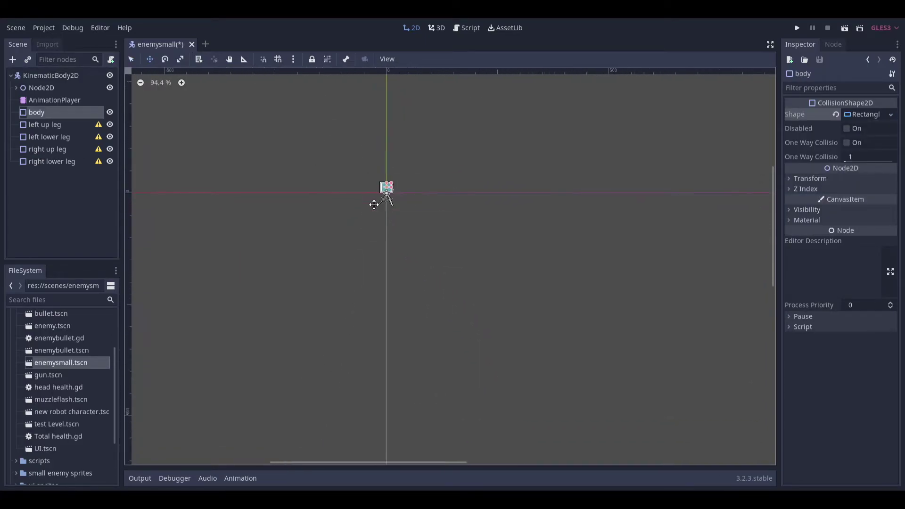
scroll(359, 198, "up", 15)
scroll(352, 171, "up", 10)
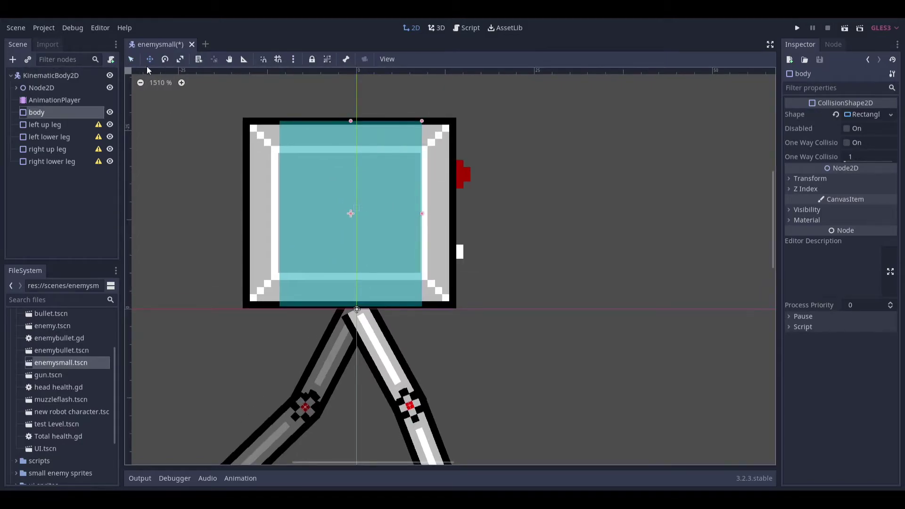
left_click_drag(423, 214, 455, 211)
scroll(361, 158, "down", 2)
scroll(301, 321, "up", 2)
Step: Add rectangle shapes to the left upper and lower legs, sized and rotated along each leg
left_click(45, 124)
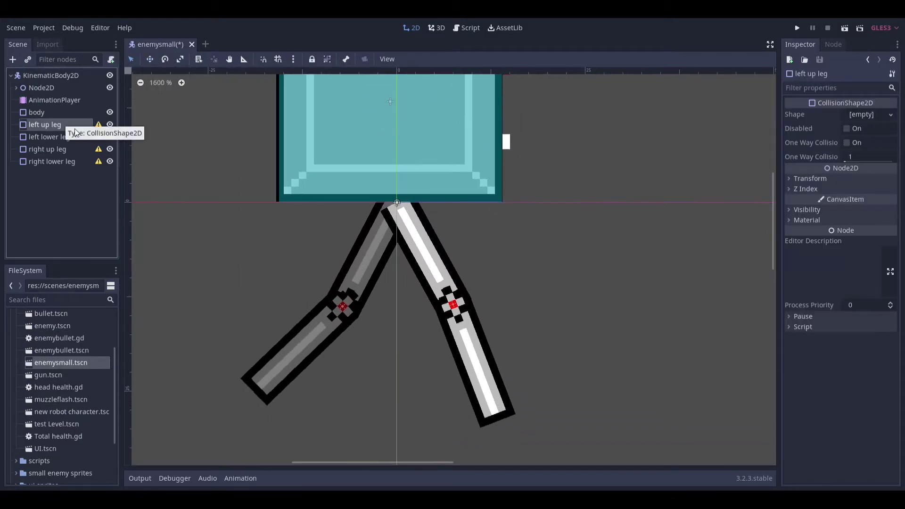
left_click(870, 114)
left_click(828, 197)
left_click_drag(451, 241, 508, 315)
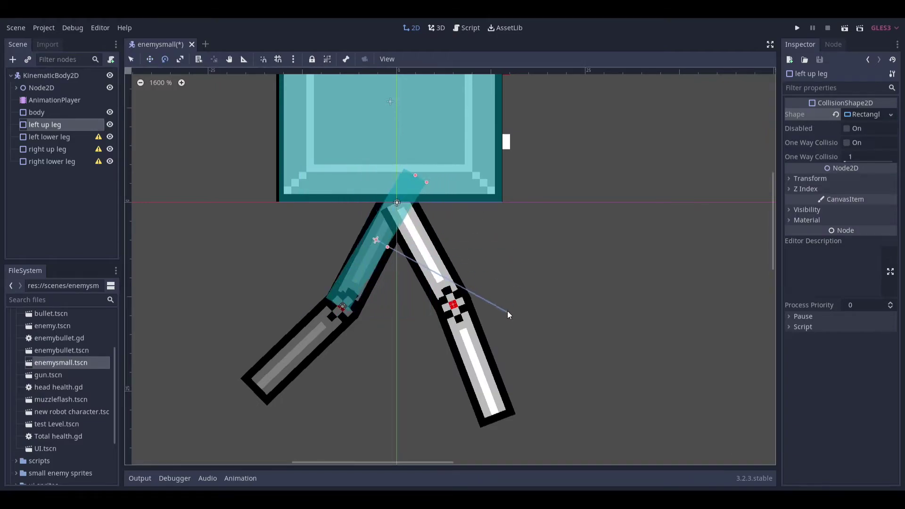
left_click(870, 115)
left_click(828, 197)
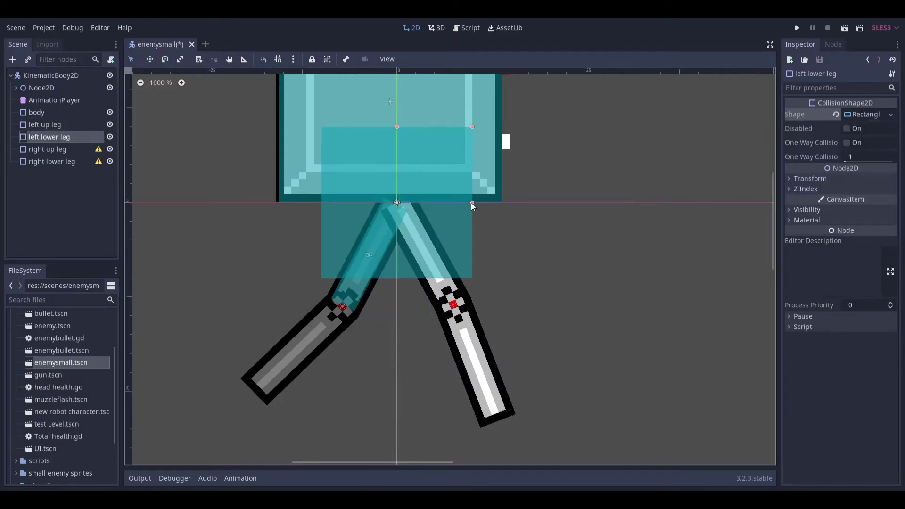
mouse_move(475, 202)
left_mouse_down()
mouse_move(412, 202)
mouse_move(314, 325)
left_mouse_up()
left_click_drag(256, 294, 290, 262)
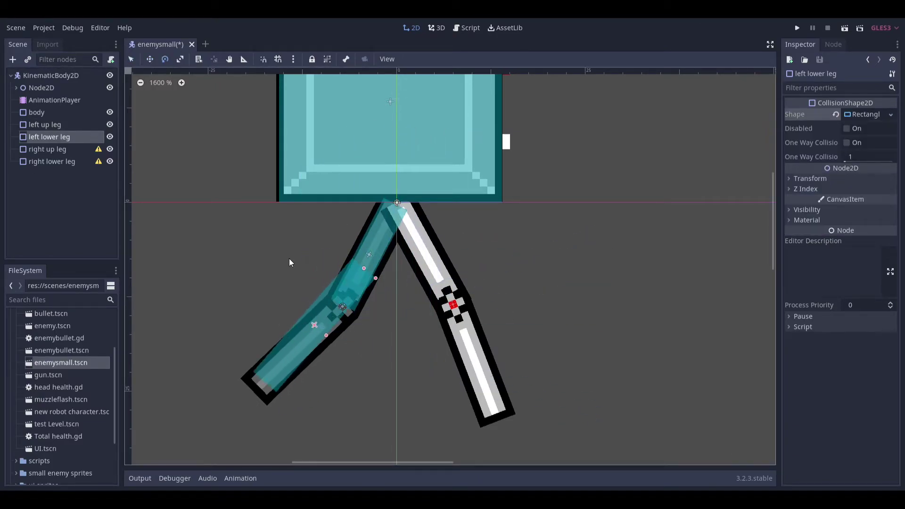
Step: Give the right up leg a rectangle shape, narrowed and rotated along the right upper leg
left_click(47, 149)
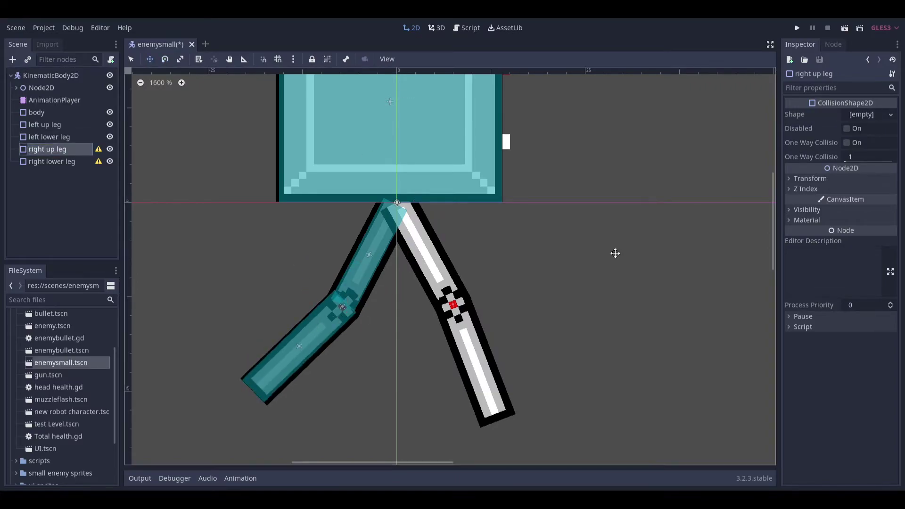
left_click(870, 115)
left_click(829, 203)
left_click_drag(496, 241, 439, 240)
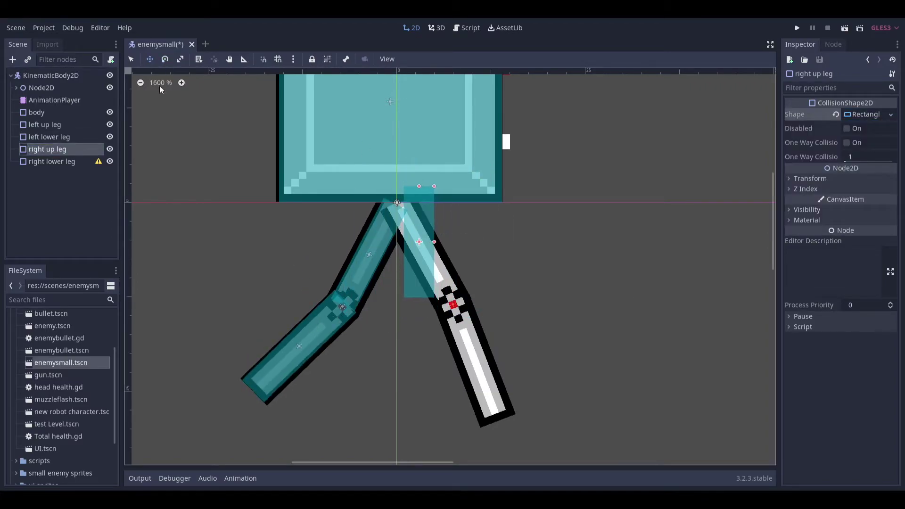
key("e")
left_click_drag(161, 90, 152, 79)
Step: Fit a rectangle shape to the right lower leg, rotated and moved up to the knee
left_click(52, 161)
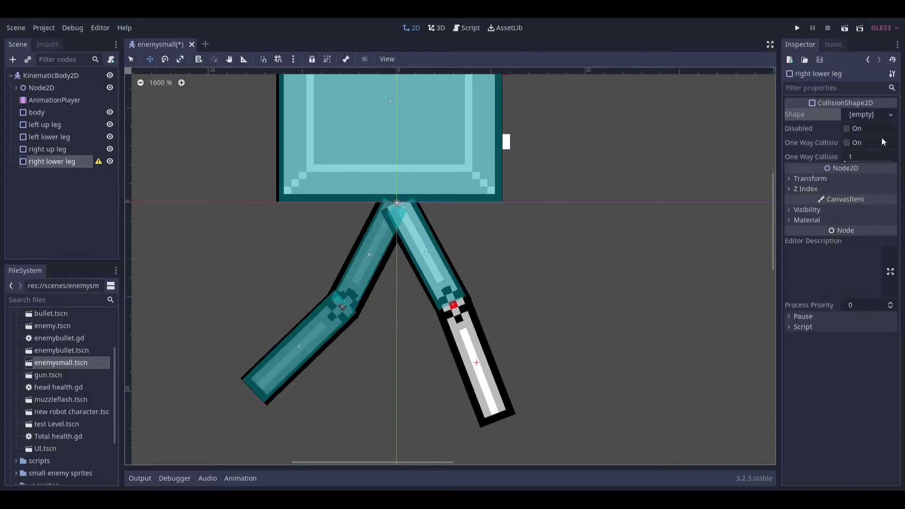
left_click(870, 115)
left_click(828, 203)
left_click_drag(554, 361, 495, 362)
left_click_drag(522, 254, 478, 245)
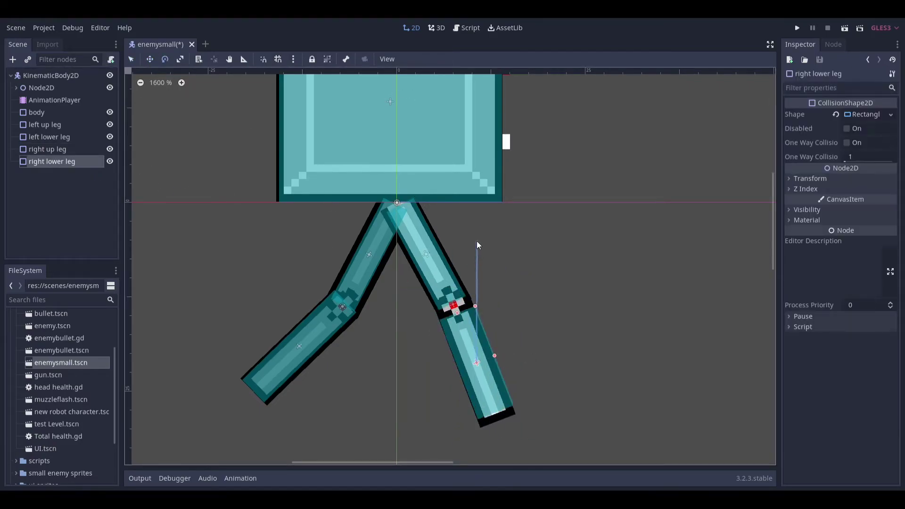
left_click_drag(457, 321, 452, 312)
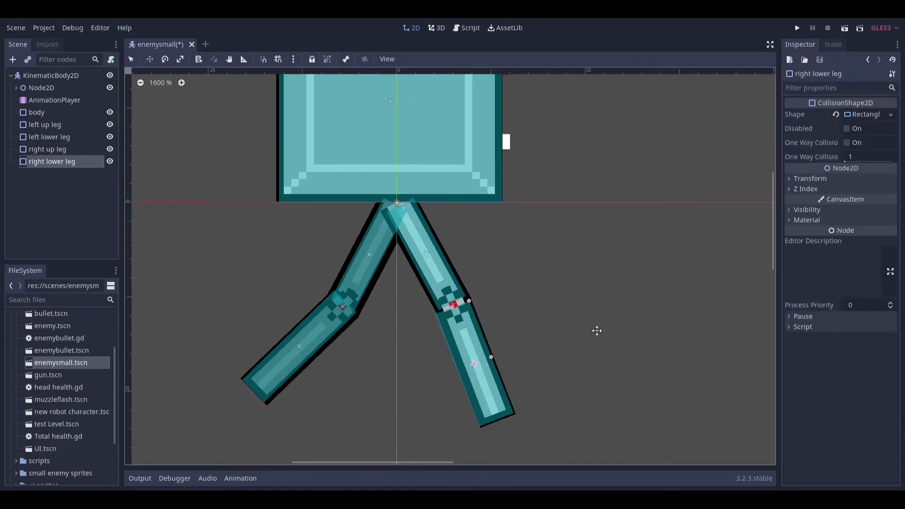
scroll(562, 260, "down", 1)
left_click(54, 100)
Step: Create animation tracks keying the body, left up leg and right lower leg transforms at 0 s
left_click(36, 113)
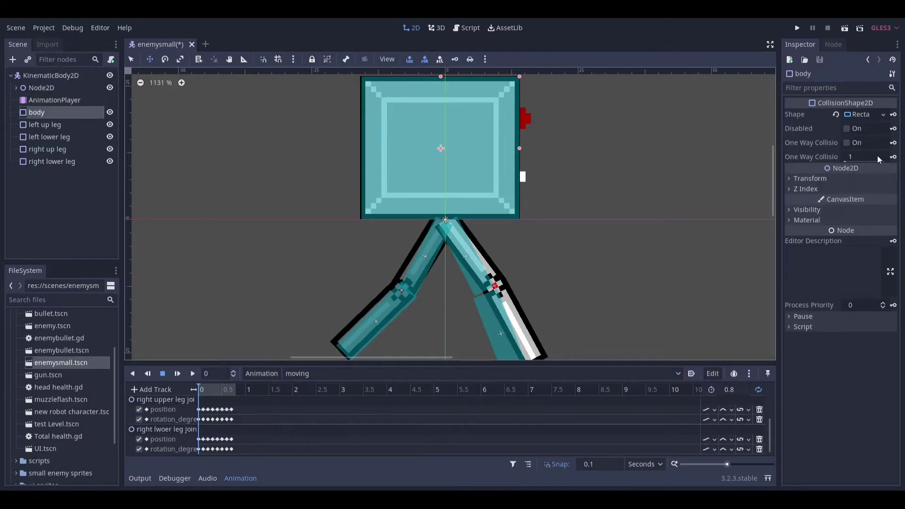
left_click(810, 178)
key("Insert")
left_click(413, 269)
scroll(453, 265, "down", 1)
left_click(44, 125)
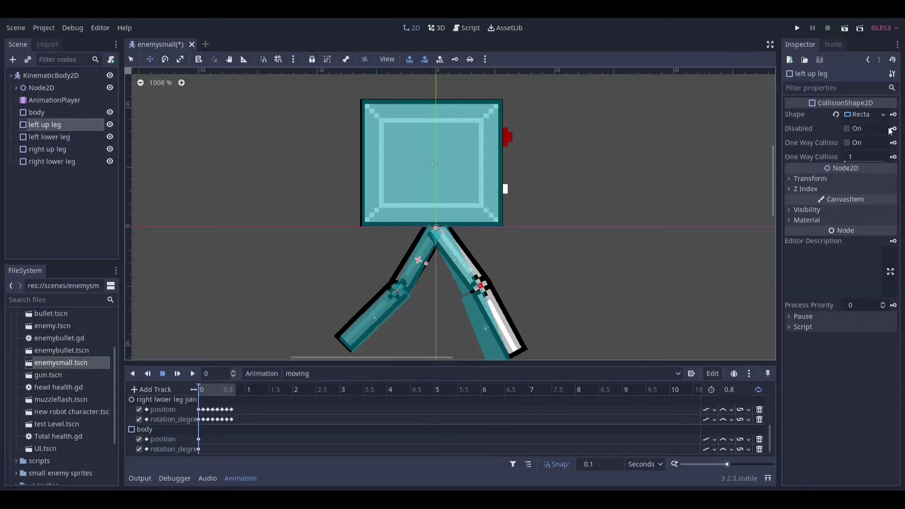
key("Insert")
key("Return")
scroll(561, 295, "up", 1)
left_click(47, 149)
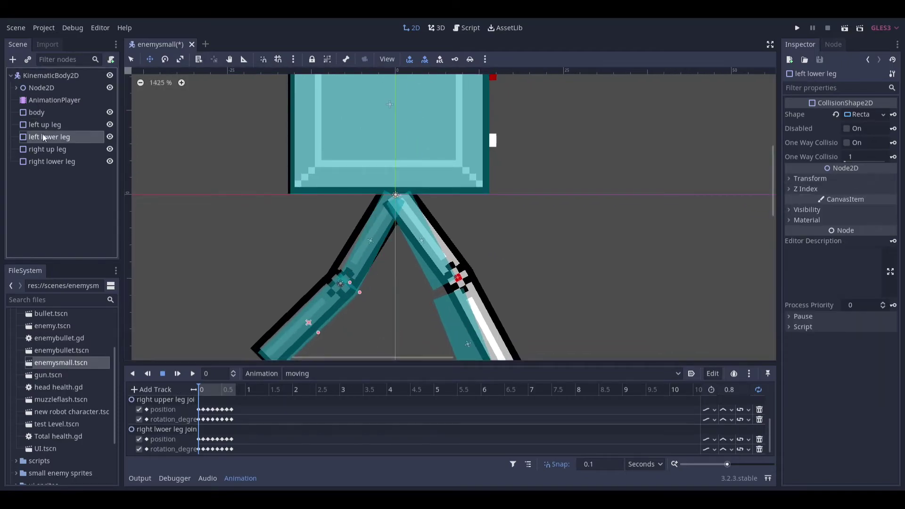
left_click(684, 259)
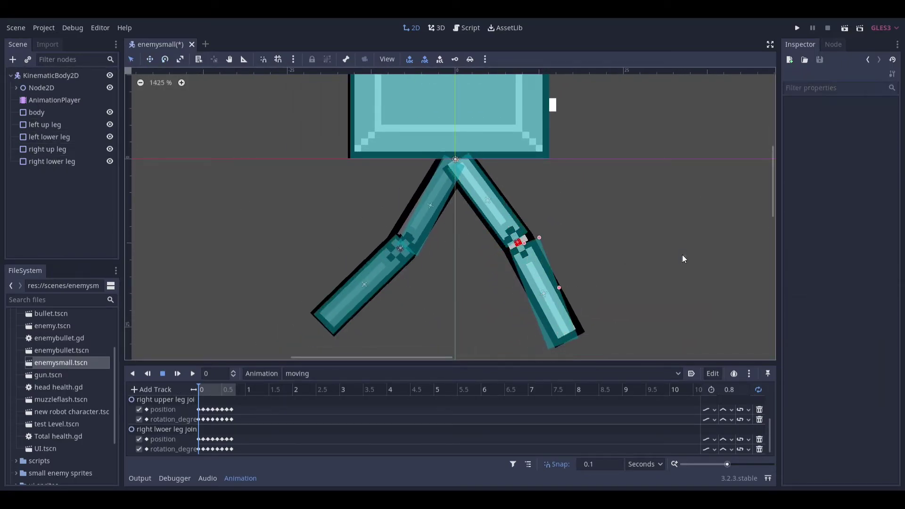
left_click(52, 162)
key("Insert")
Step: Key rotation tracks at 0 s for the body, left up leg, left lower leg and right lower leg
left_click(37, 112)
key("Insert")
left_click(419, 267)
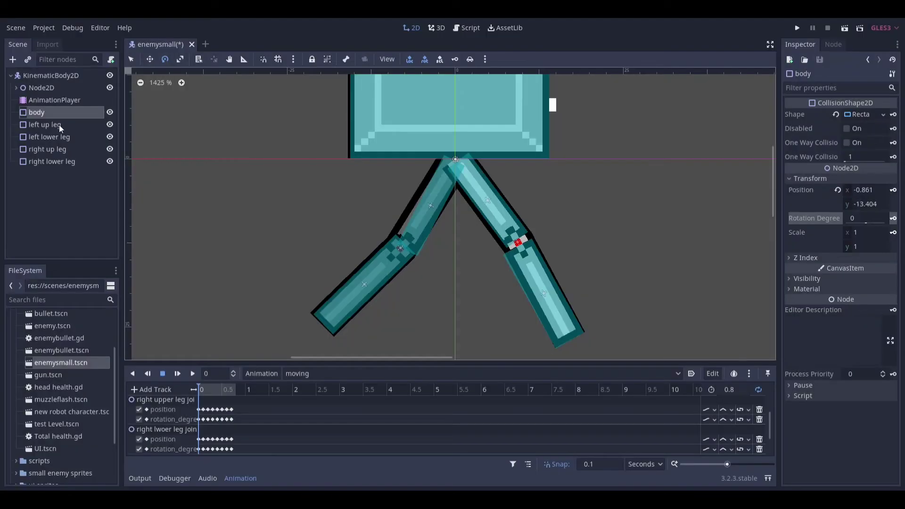
left_click(60, 127)
key("Insert")
left_click(423, 270)
left_click(49, 136)
key("Insert")
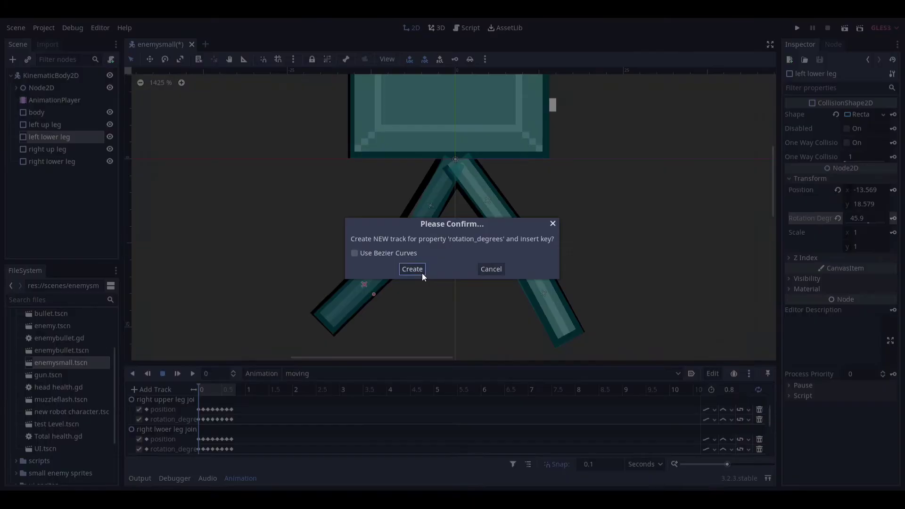
left_click(423, 277)
left_click(543, 297)
left_click(801, 180)
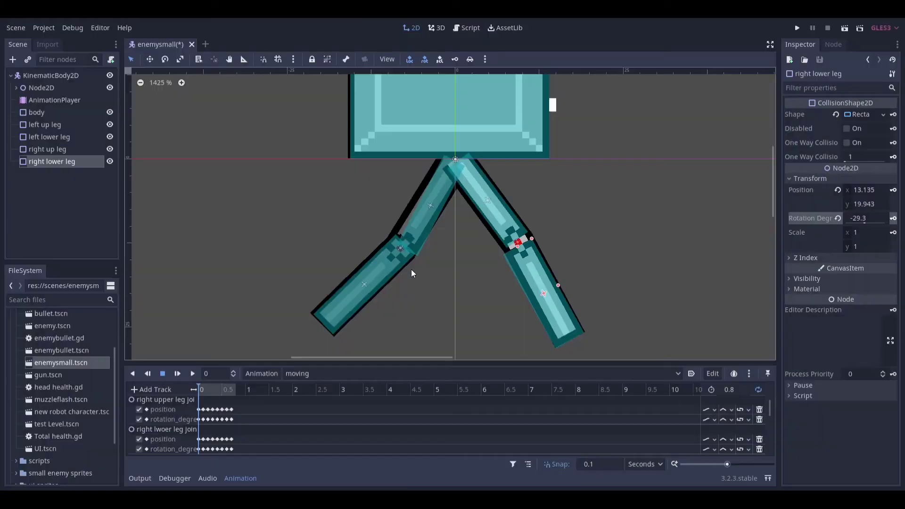
scroll(227, 411, "down", 2)
left_click(205, 392)
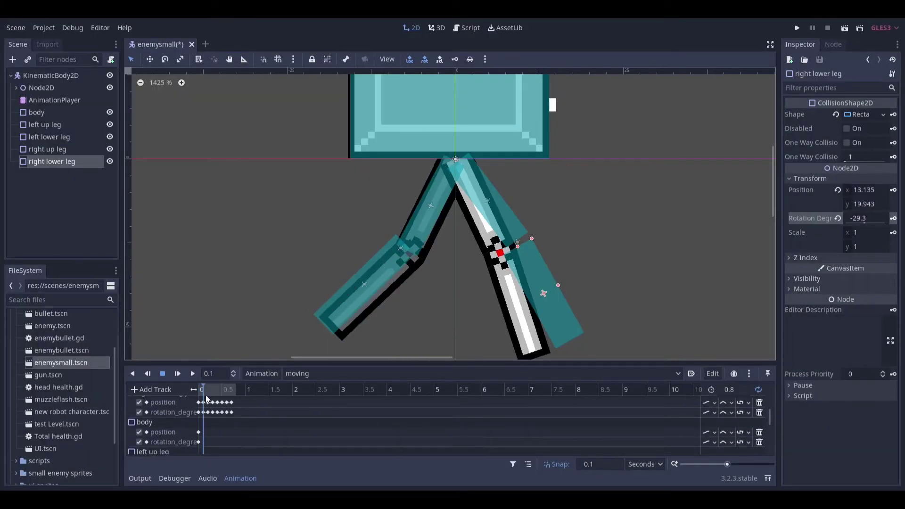
Step: Select the right and left leg collision shapes at 0.1 s in the moving animation
left_click(321, 311)
left_click(516, 211)
left_click(542, 293)
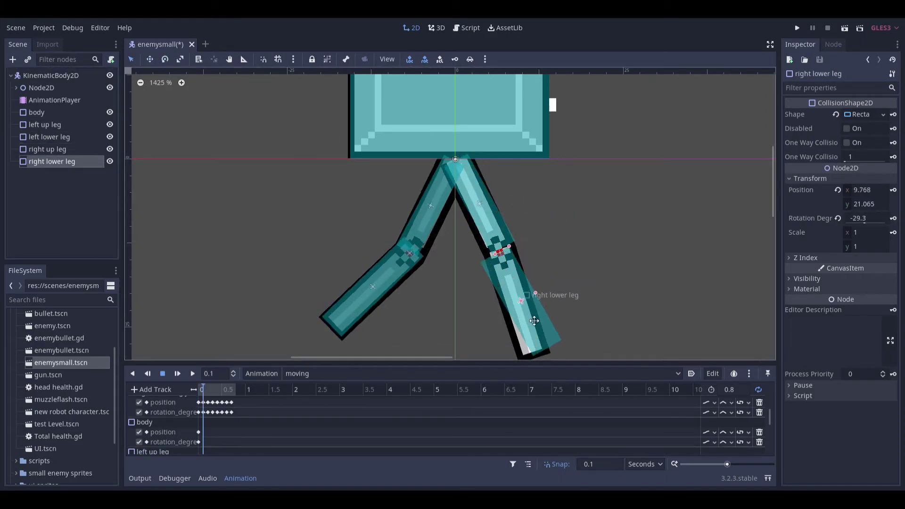
scroll(439, 168, "down", 2)
key("Down")
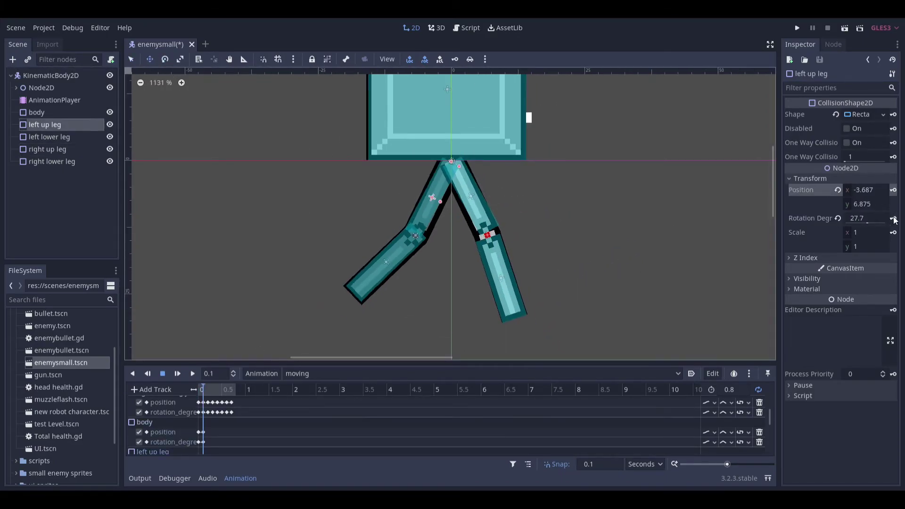
key("Down")
Step: At 0.2 s, rotate and move the four leg collision shapes onto their sprites
left_click(211, 389)
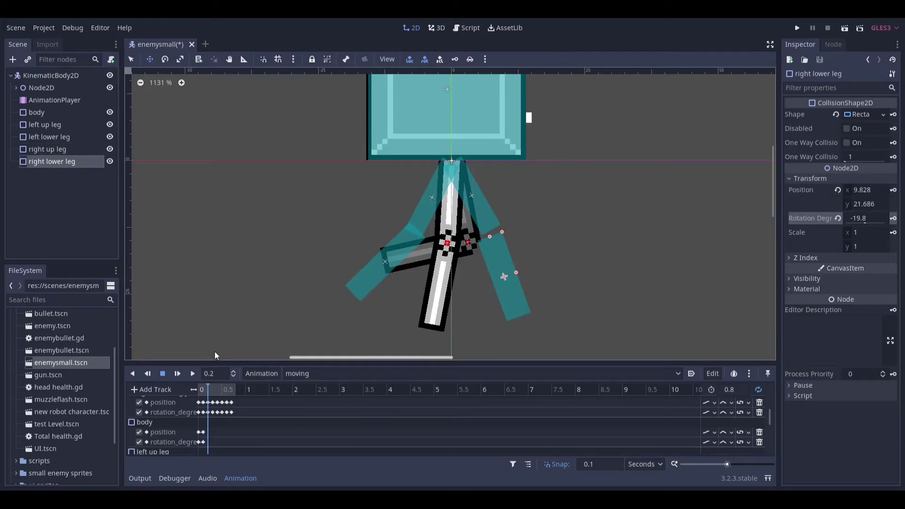
scroll(453, 212, "up", 2)
left_click_drag(669, 218, 542, 137)
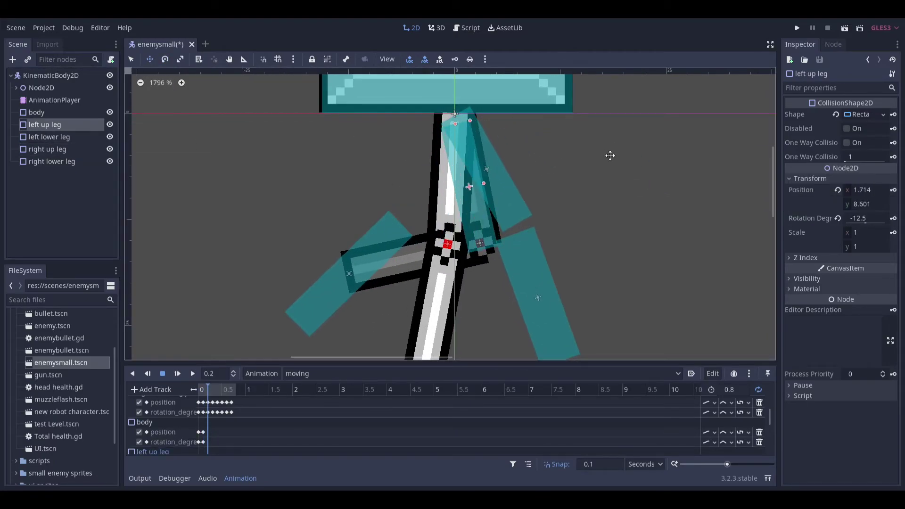
key("Down")
left_click_drag(349, 273, 368, 143)
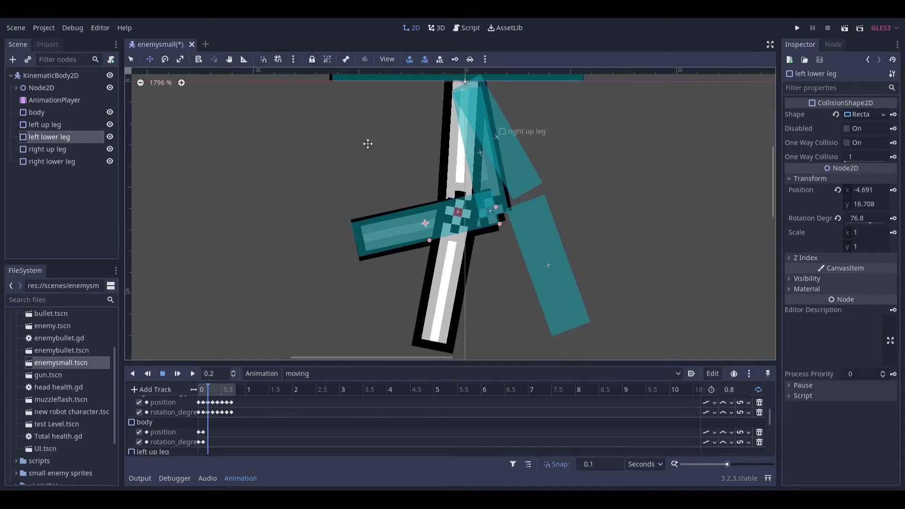
key("Down")
key("Down")
left_click_drag(548, 279, 445, 297)
middle_click_drag(602, 226, 590, 198)
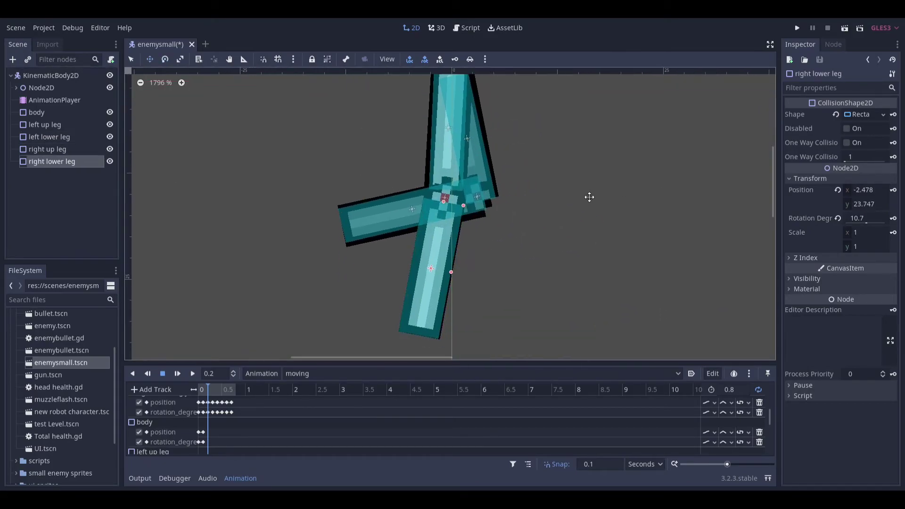
left_click(82, 113)
key("Down")
key("Down")
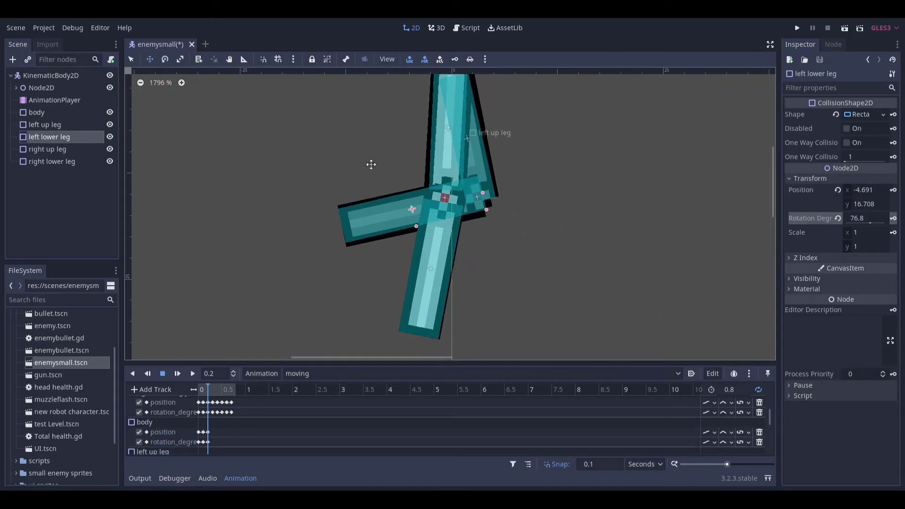
key("Down")
Step: At 0.3 s, rotate and shift the leg shapes onto the grey and white legs
left_click(82, 161)
scroll(324, 409, "up", 2)
left_click(213, 389)
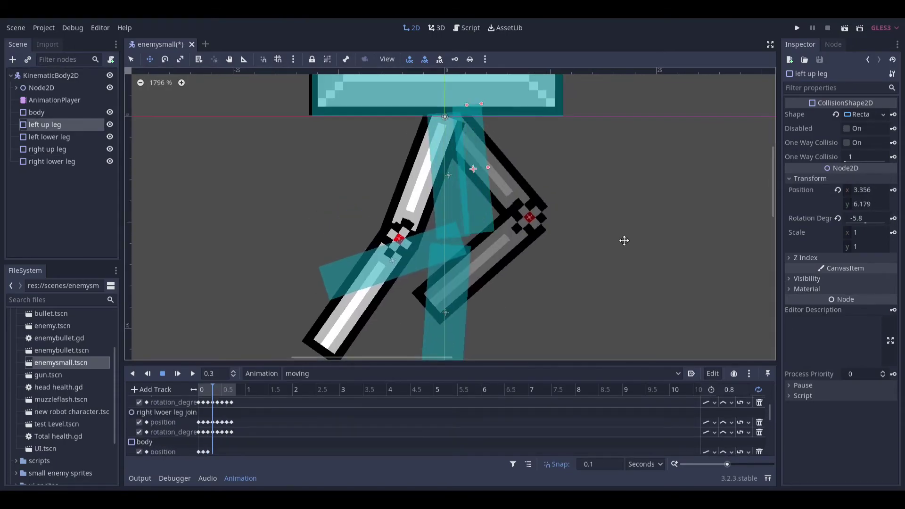
key("e")
left_click_drag(622, 239, 605, 140)
left_click_drag(479, 243, 519, 207)
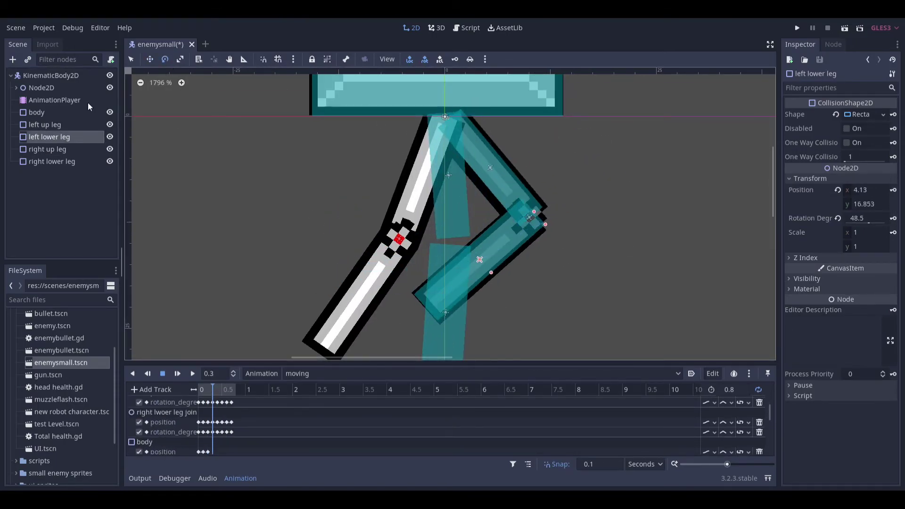
left_click_drag(448, 197, 427, 196)
scroll(127, 117, "down", 1)
left_click(47, 161)
left_click_drag(424, 283, 313, 162)
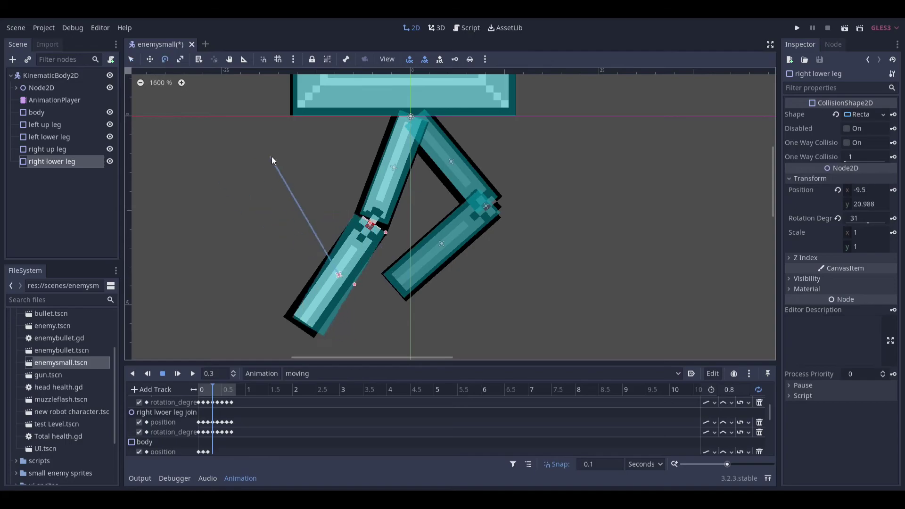
Step: Keyframe the body collision shape's position at 0.3 s and reselect the leg shapes
left_click(42, 115)
left_click(894, 190)
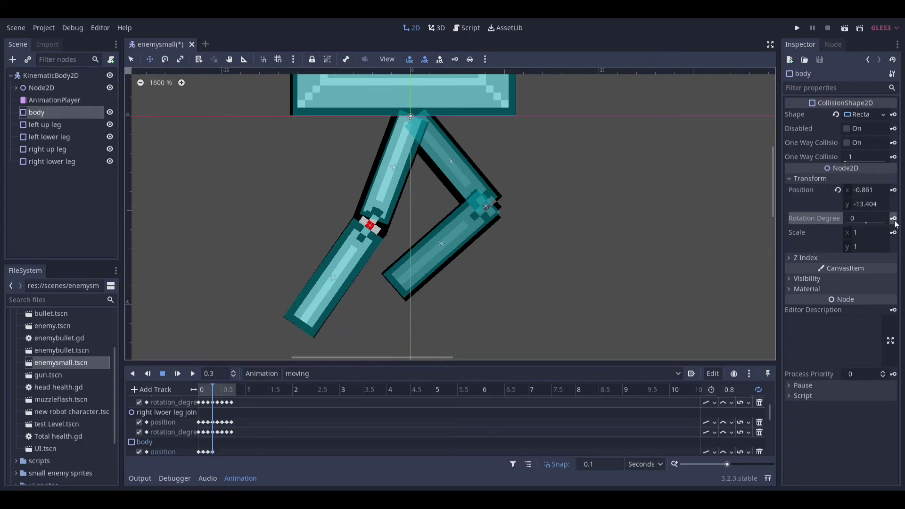
left_click(49, 138)
left_click(52, 161)
scroll(377, 424, "down", 3)
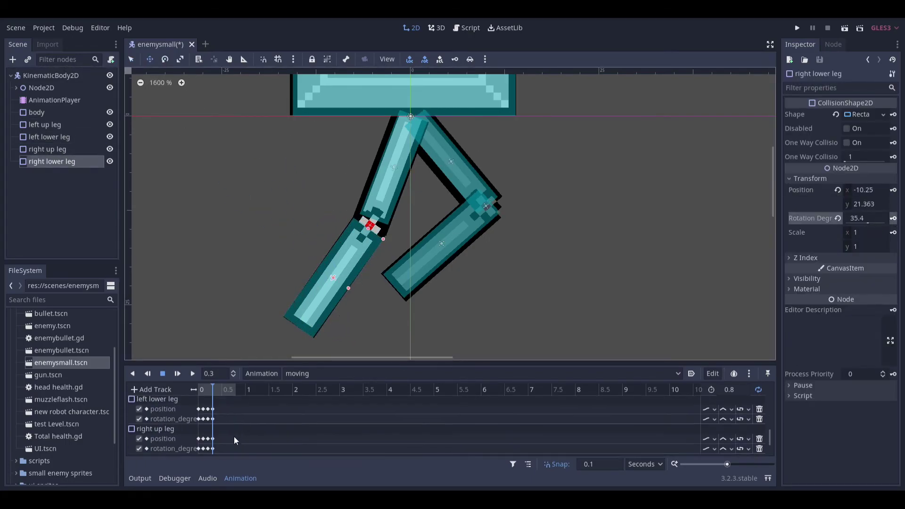
left_click(217, 390)
left_click(45, 124)
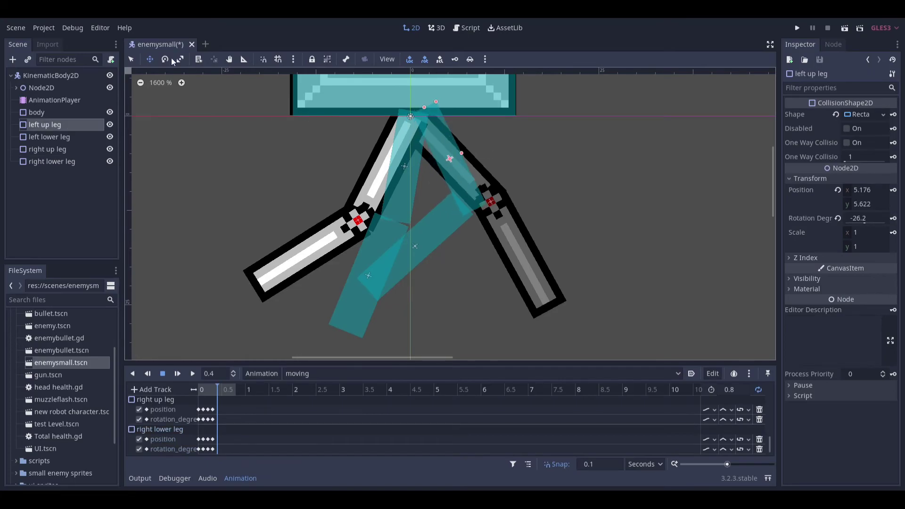
Step: At 0.4 s, move the left lower leg shape and fit the right leg shapes onto their sprites
left_click(49, 136)
left_click_drag(415, 246, 532, 185)
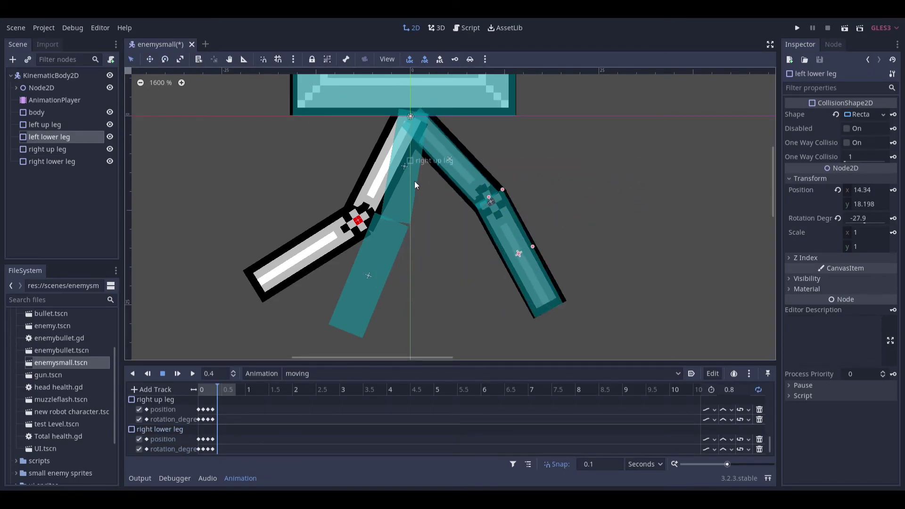
left_click_drag(414, 183, 663, 210, "ctrl")
mouse_move(368, 278)
left_mouse_down()
mouse_move(330, 236)
mouse_move(382, 245)
left_mouse_up()
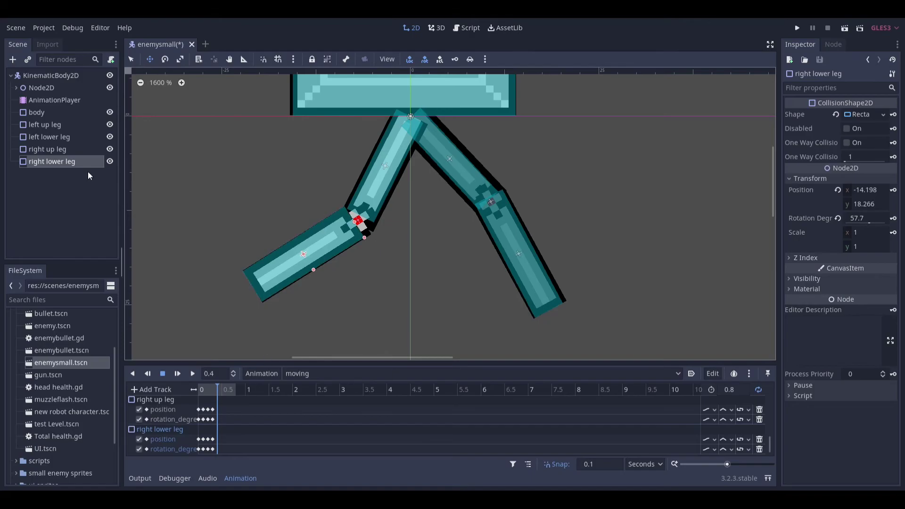
key("Down")
key("Down")
Step: At 0.5 s, rotate the right lower leg shape onto the lower-left leg and refine its angle
left_click_drag(220, 391, 223, 391)
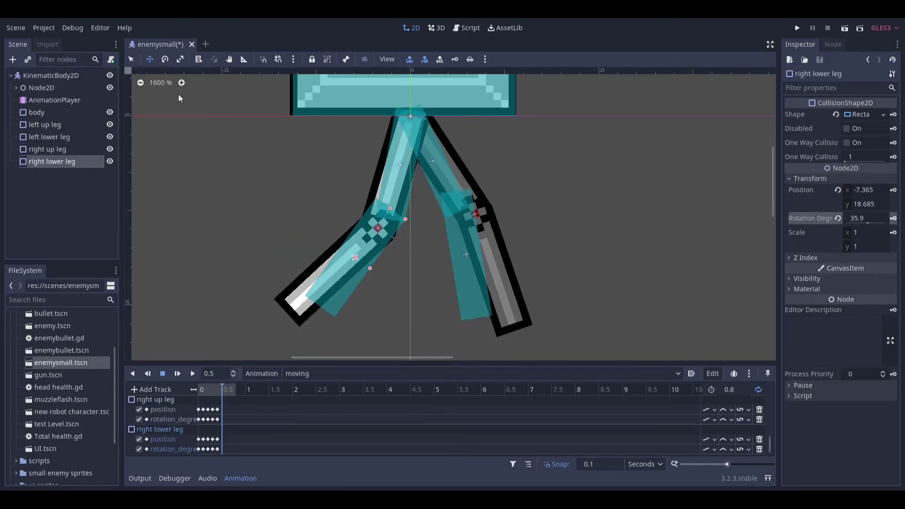
left_click_drag(355, 258, 338, 264)
mouse_move(396, 258)
left_mouse_down("ctrl")
mouse_move(431, 276)
mouse_move(493, 270)
mouse_move(606, 196)
left_mouse_up("ctrl")
left_click(456, 177)
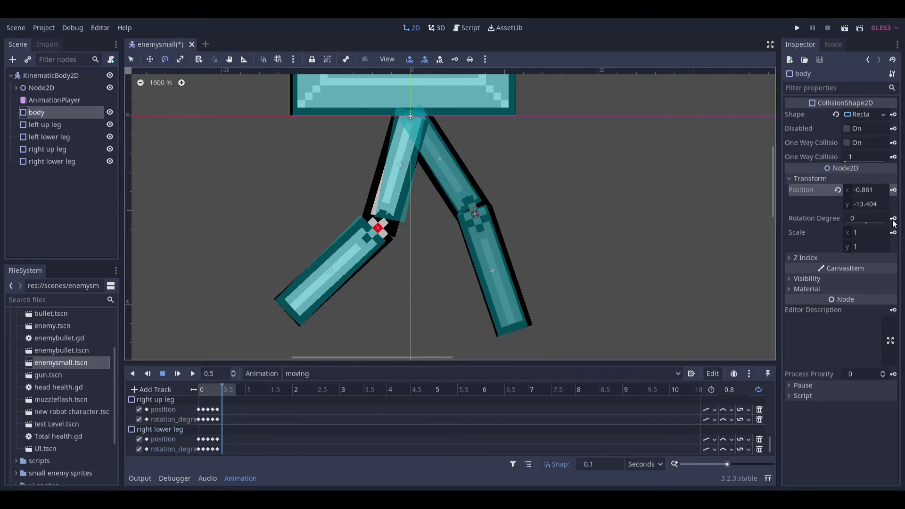
Step: Keyframe the transform of each leg collision shape at 0.5 s
left_click(894, 190)
key("Down")
left_click(893, 217)
key("Down")
left_click(893, 190)
key("Down")
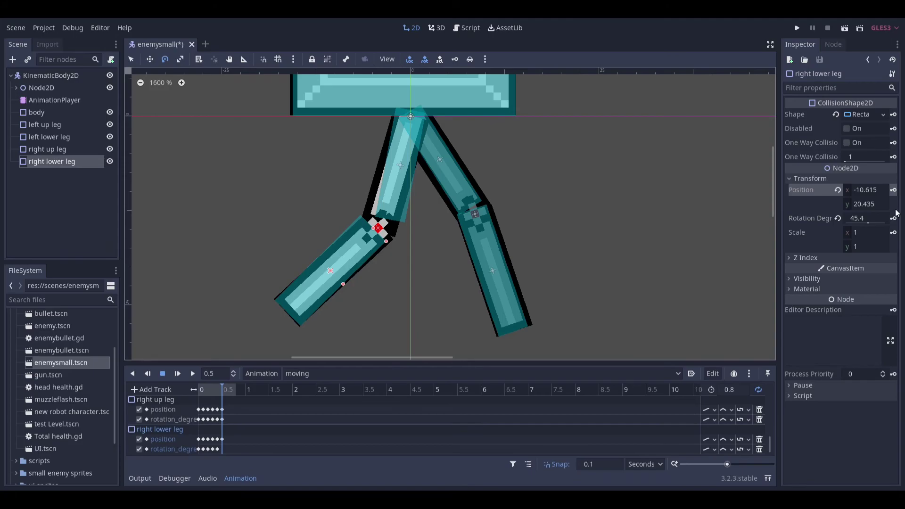
Step: At 0.6 s, move the left lower leg shape onto its sprite and tilt it to 18.4°
scroll(225, 414, "up", 5)
left_click(227, 392)
key("Up")
key("Up")
key("Up")
key("w")
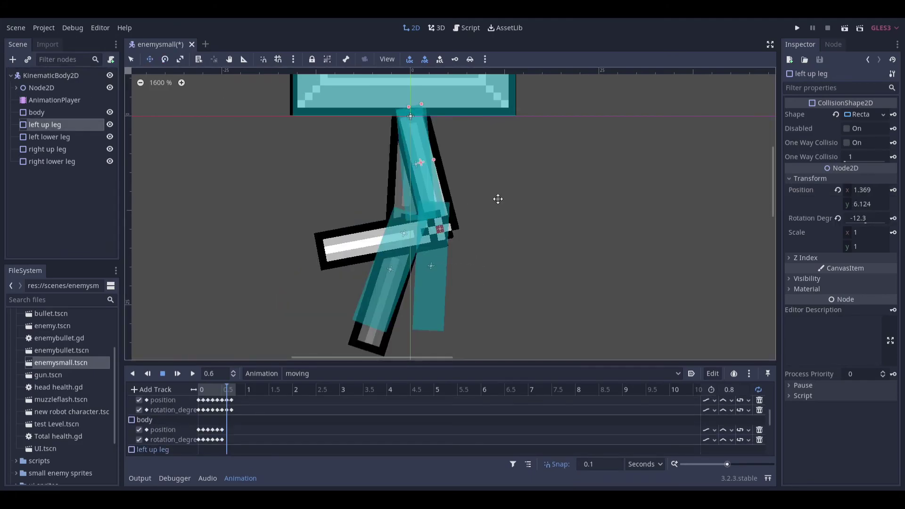
left_click_drag(431, 262, 519, 271)
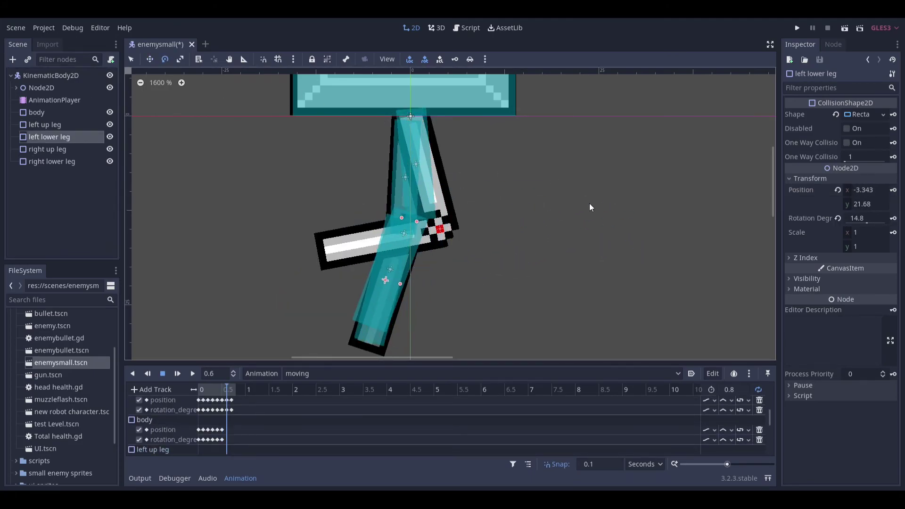
left_click(163, 63)
left_click_drag(481, 198, 491, 209)
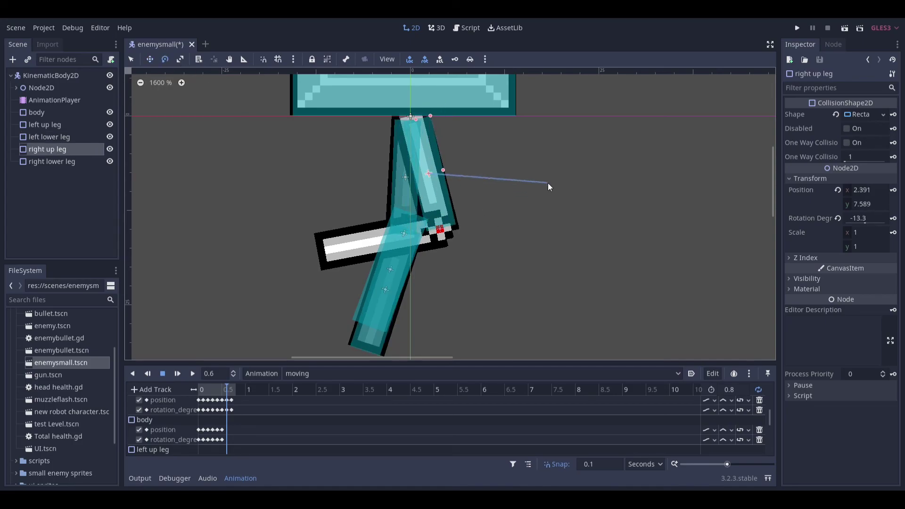
Step: Rotate the right up and right lower leg shapes onto their sprites at 0.6 s
left_click_drag(548, 187, 549, 187)
key("Down")
left_click_drag(299, 138, 558, 212)
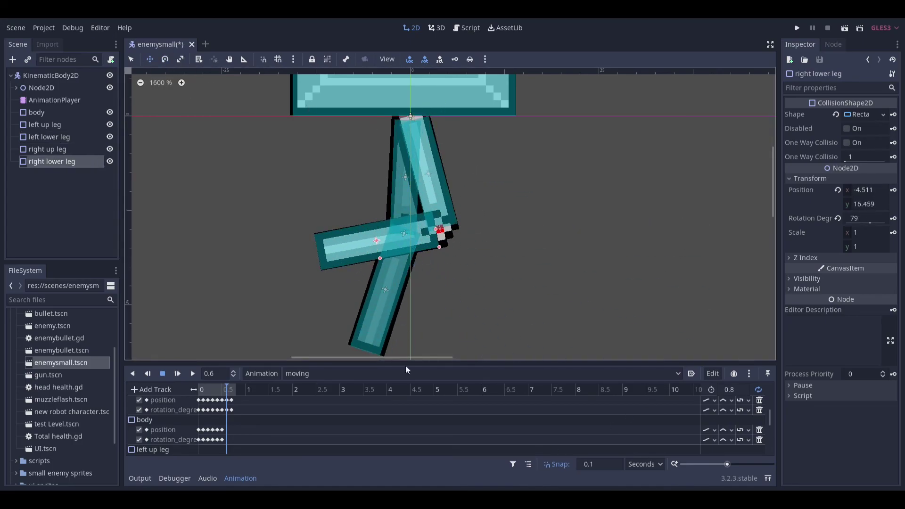
key("Down")
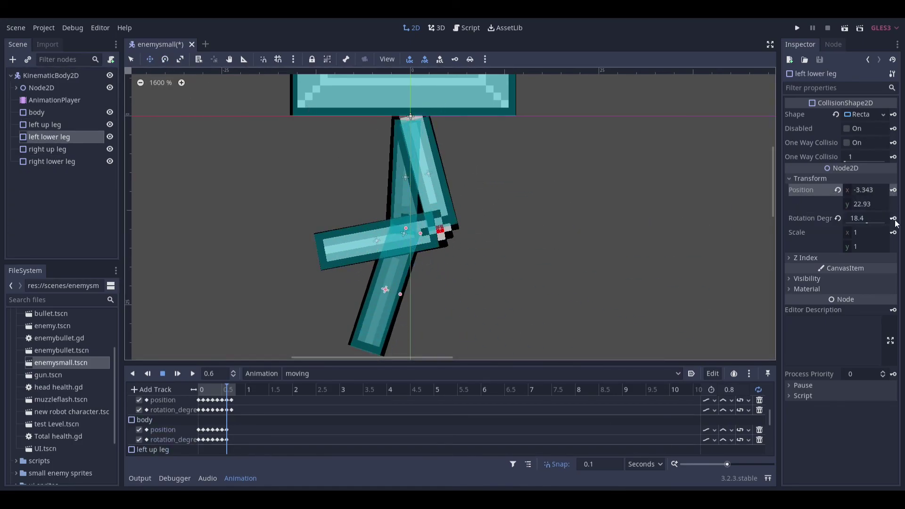
key("Down")
Step: At 0.7 s, rotate the left up leg shape to about 22.9°, then play the walk from 0.4 s
left_click(233, 389)
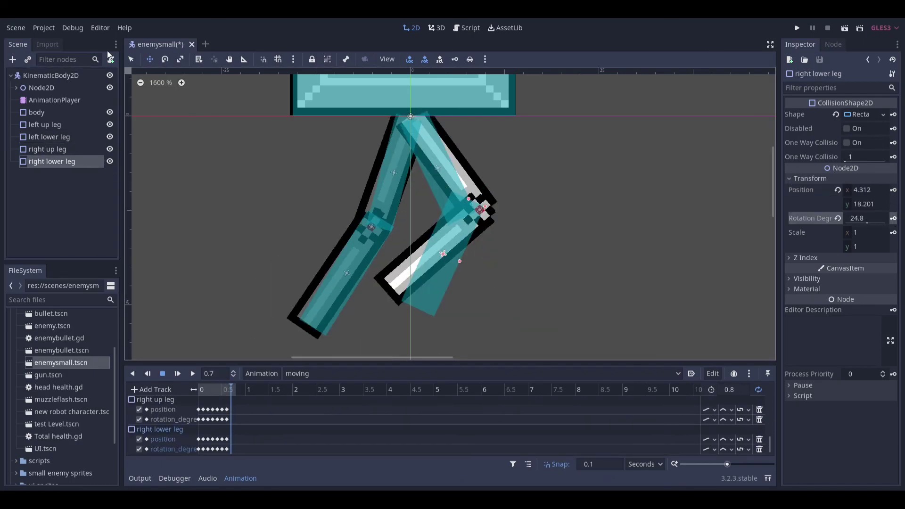
key("Up")
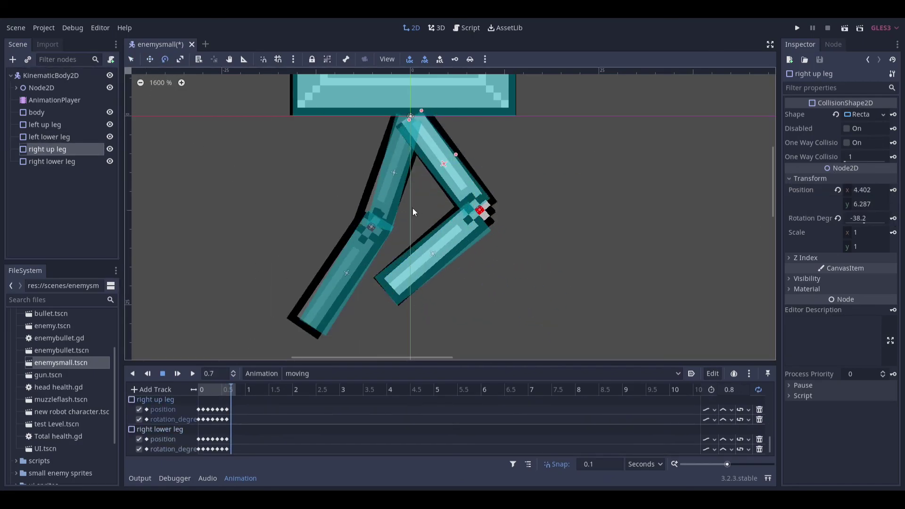
key("Up")
key("Up")
left_click_drag(388, 179, 772, 184, "ctrl")
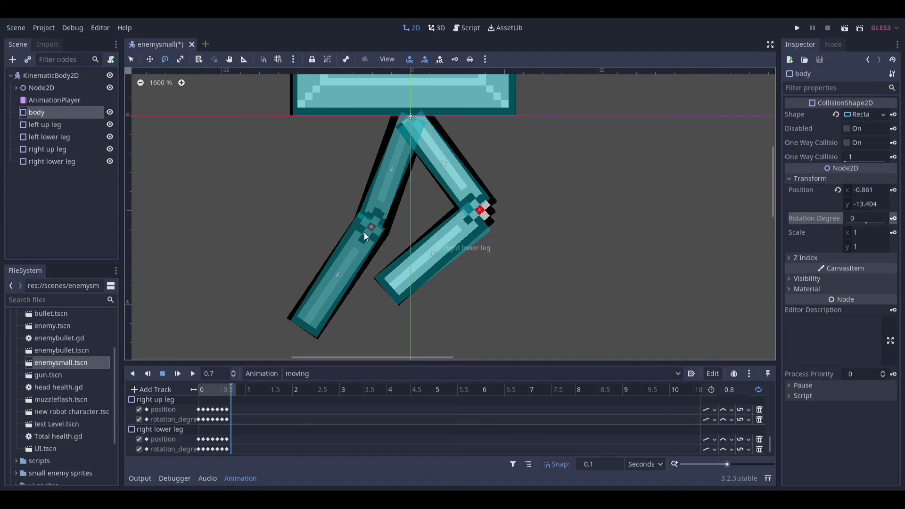
key("Down")
key("Down")
key("Down")
key("Down")
left_click(218, 397)
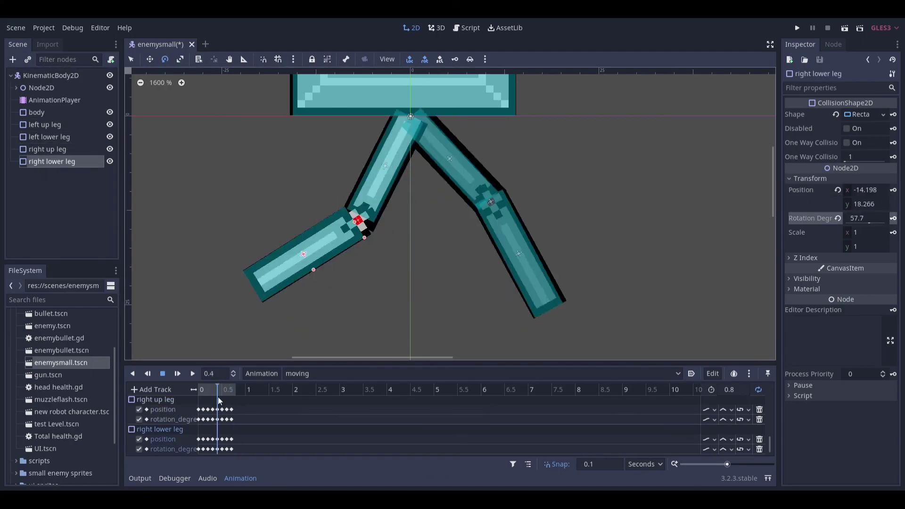
left_click(178, 373)
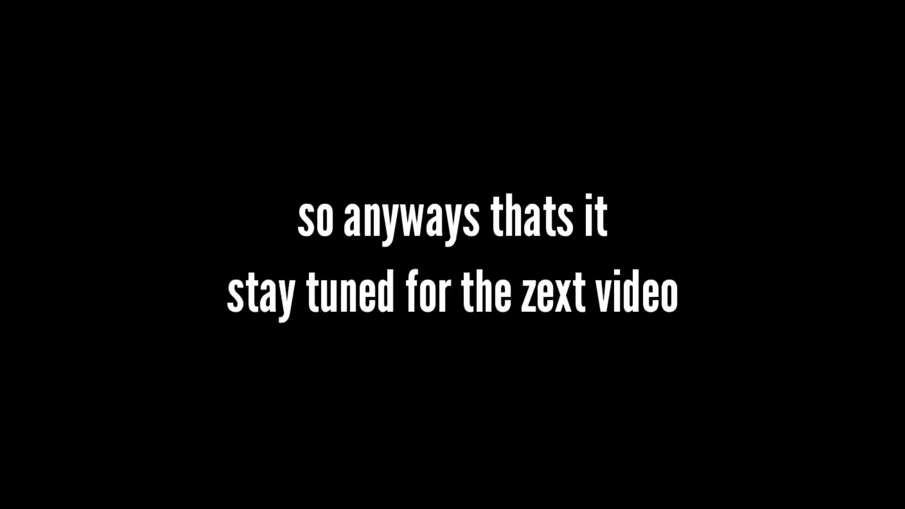